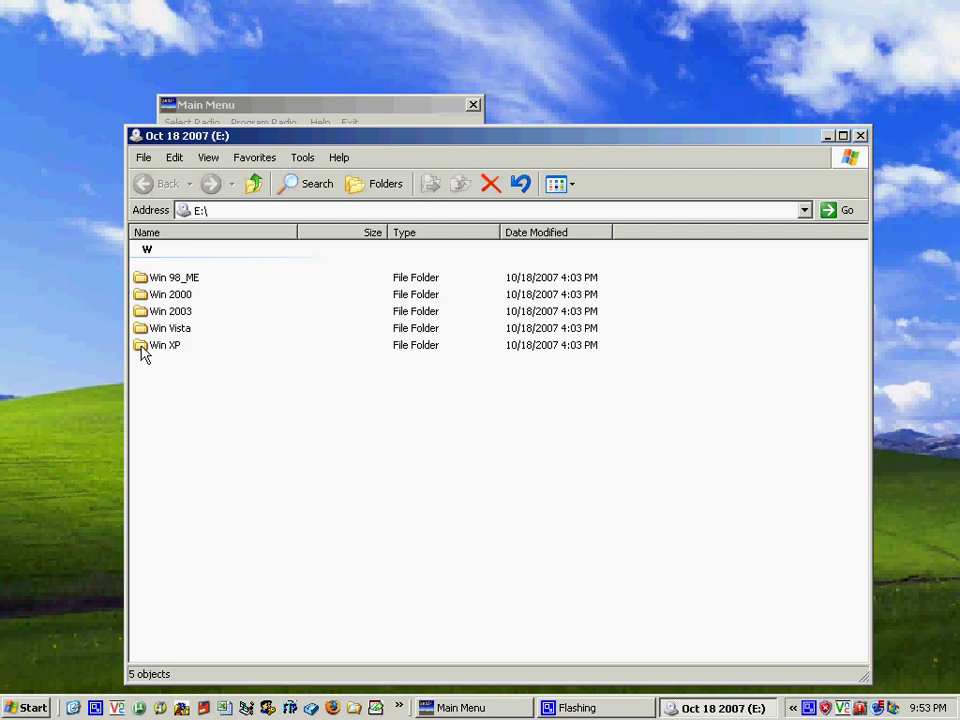
Open E:\Win XP\32 Bit on the CD to show its 16 FTDI driver files.
click(143, 351)
double_click(143, 351)
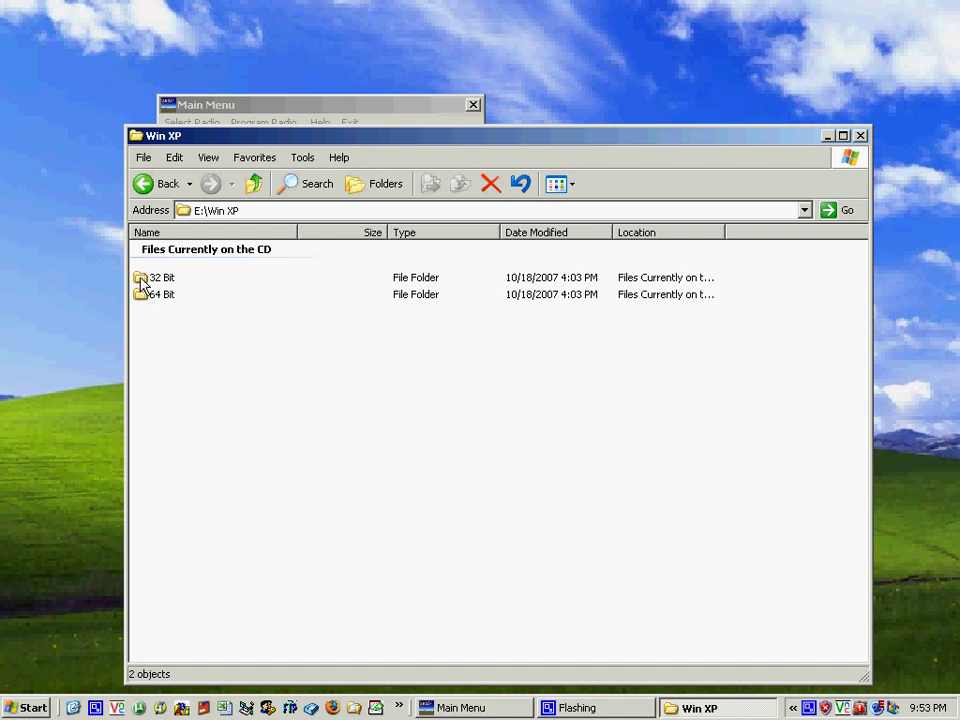
double_click(141, 283)
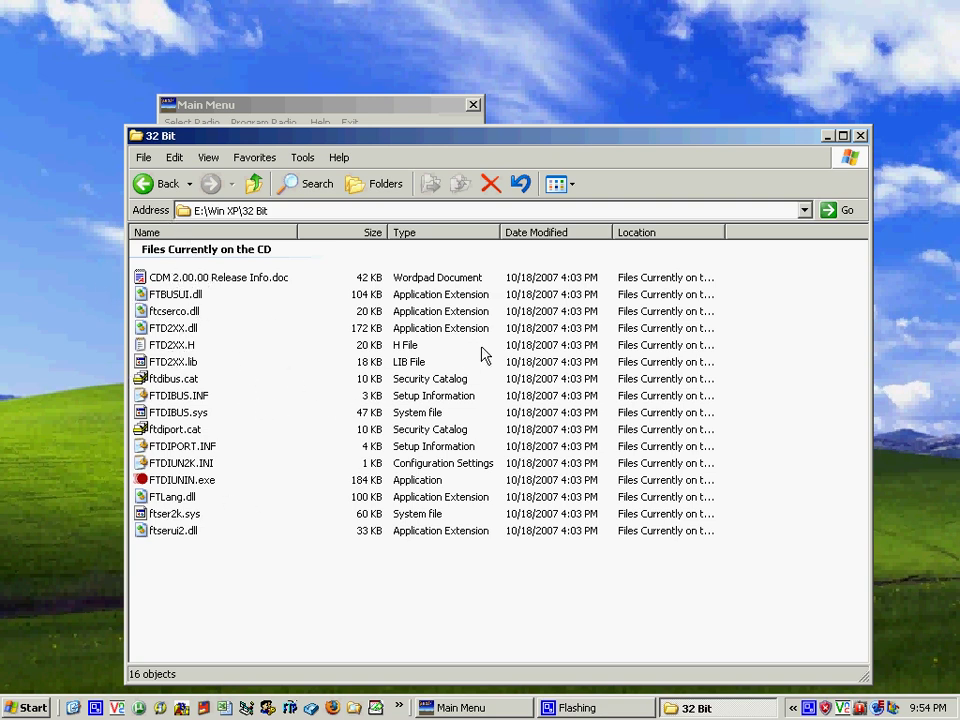
Minimize Explorer, open Scancat's radio and comm port settings, and detect valid COM ports (1, 3, 4).
click(828, 136)
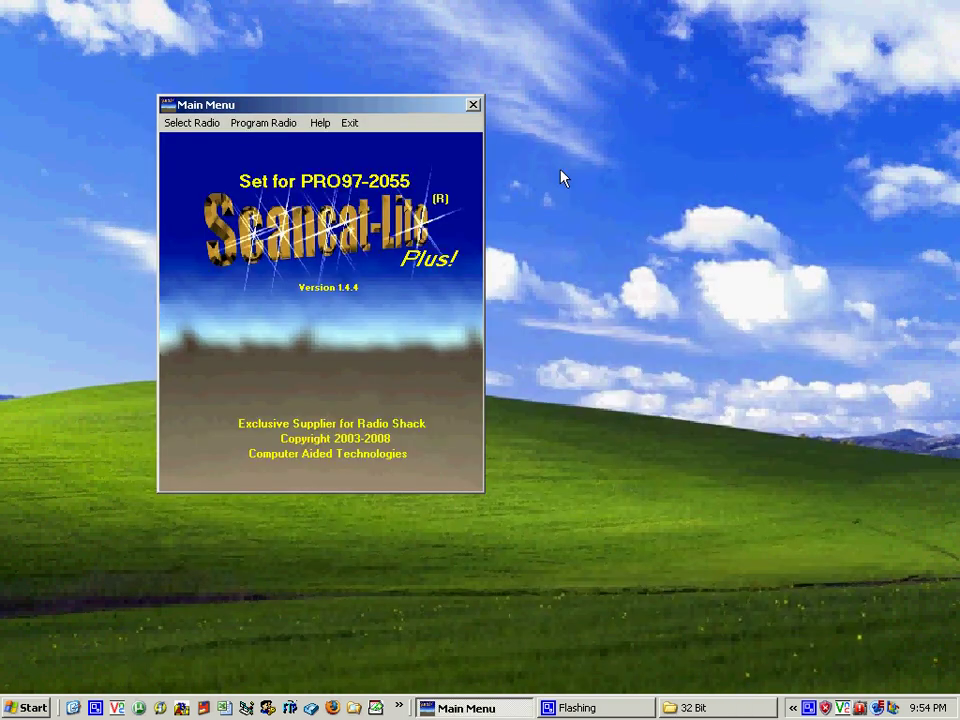
click(192, 123)
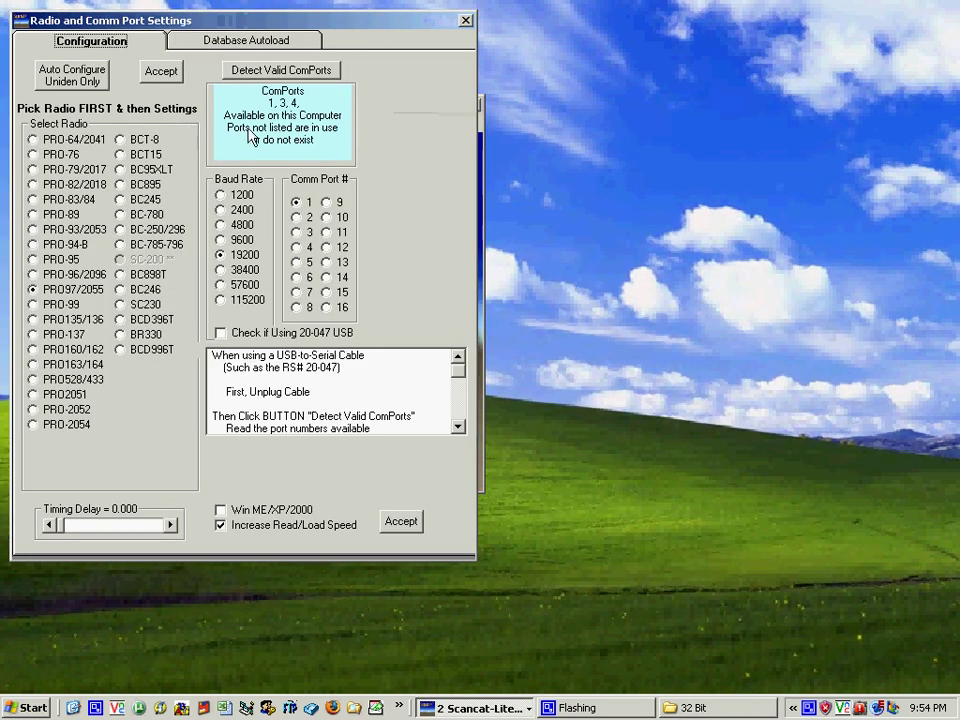
click(272, 73)
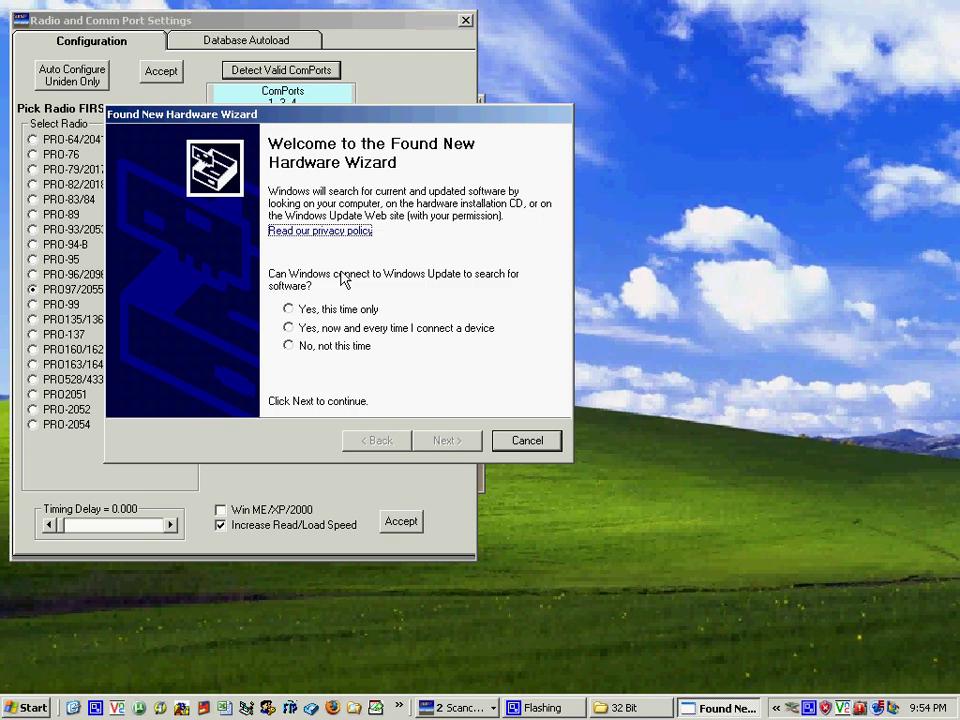
Decline Windows Update and choose to install from a list or specific location.
click(290, 346)
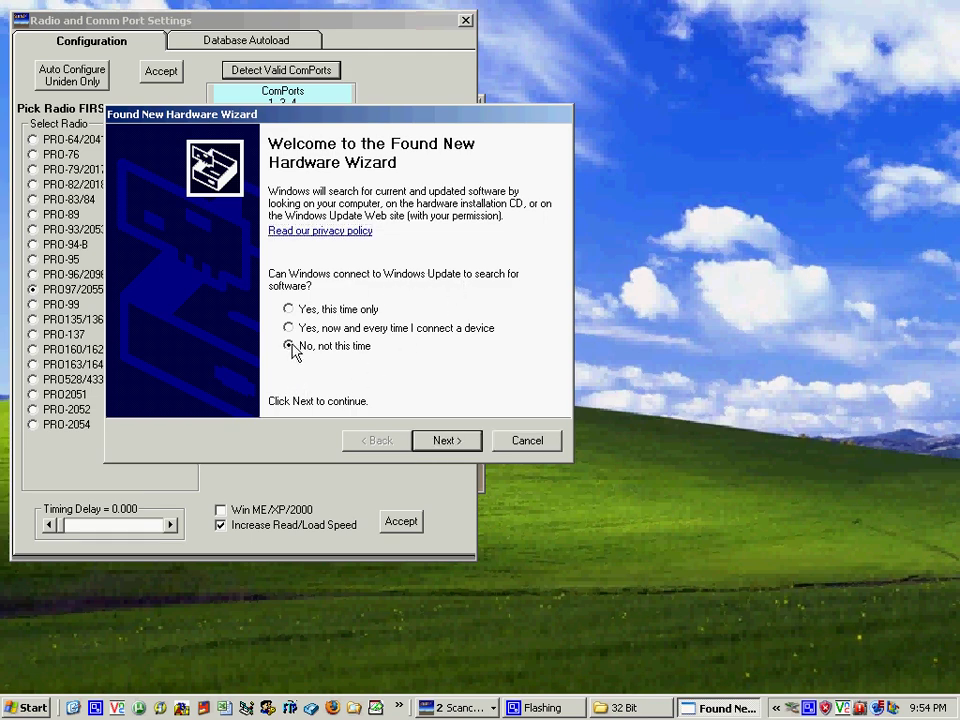
click(444, 441)
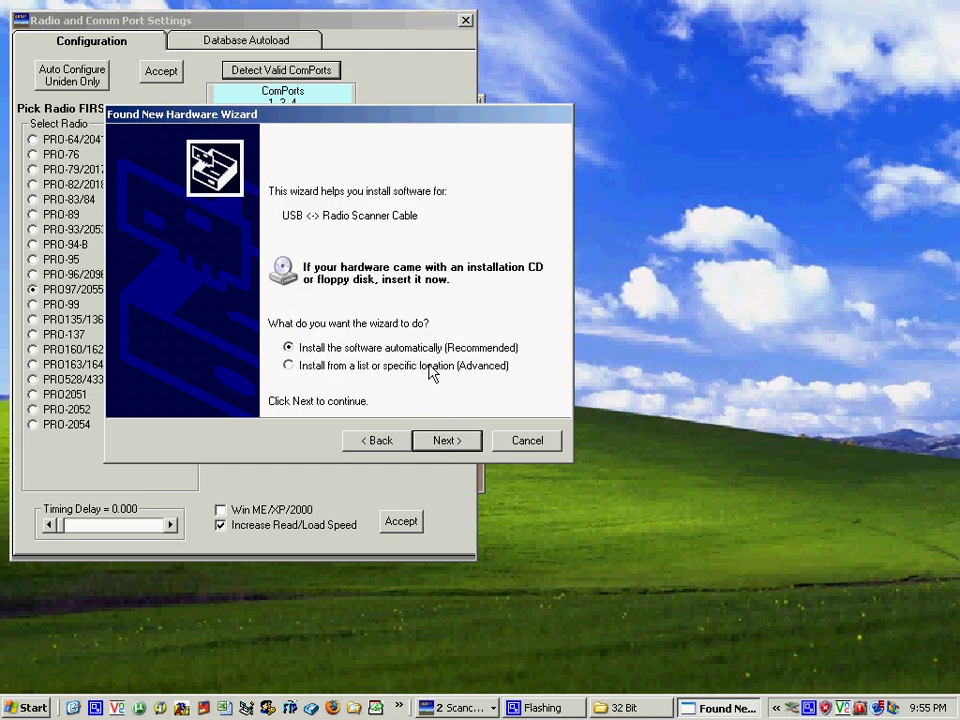
click(290, 366)
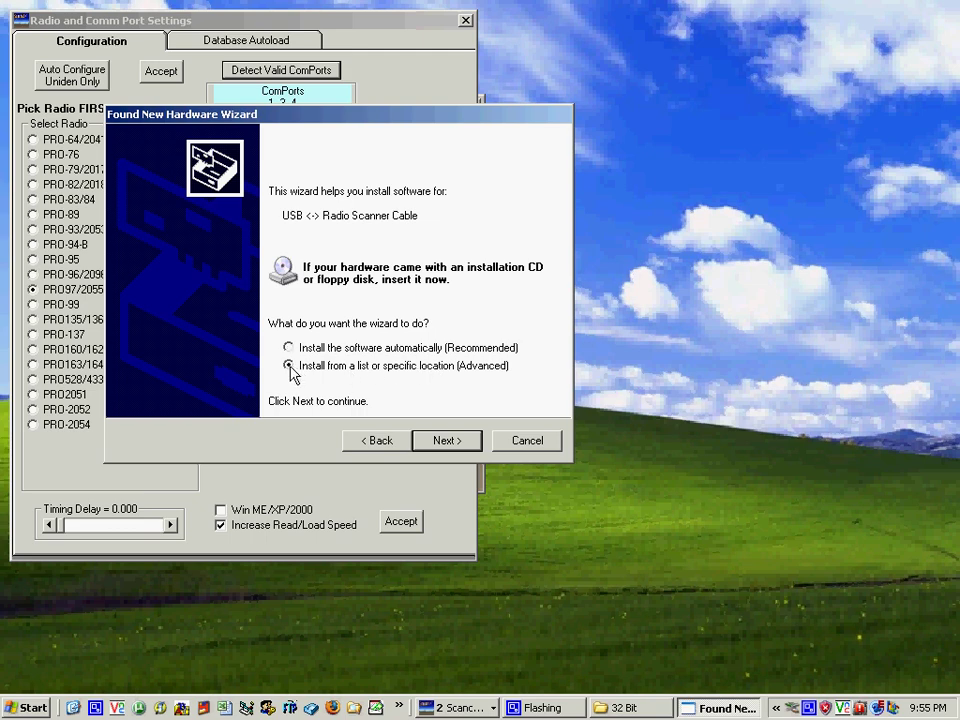
click(445, 443)
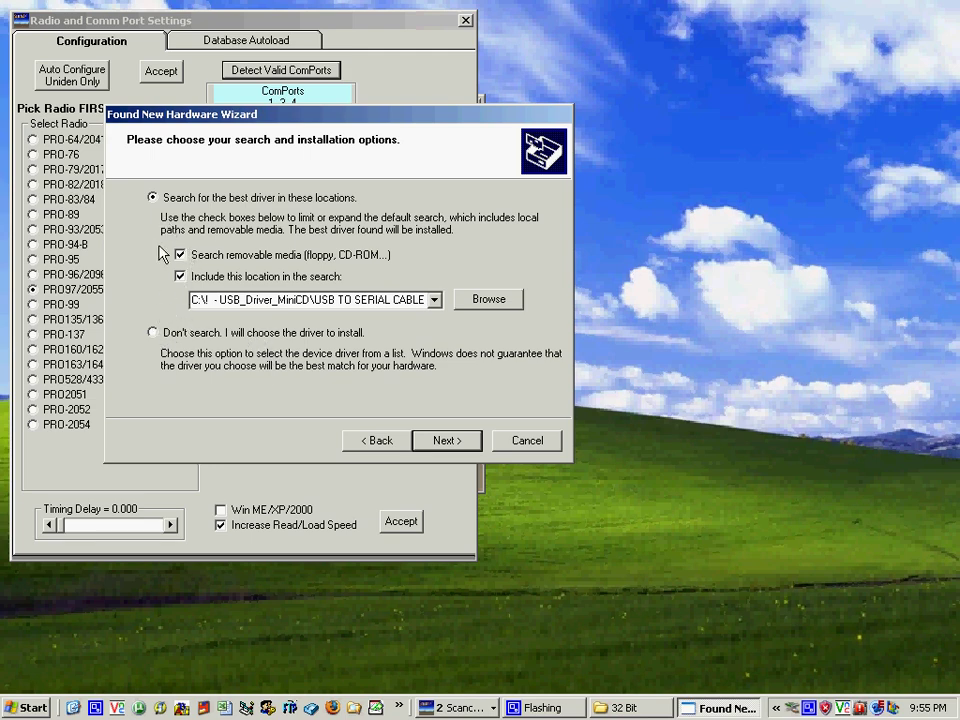
Choose 'Don't search. I will choose the driver' and reach the driver selection page.
click(153, 333)
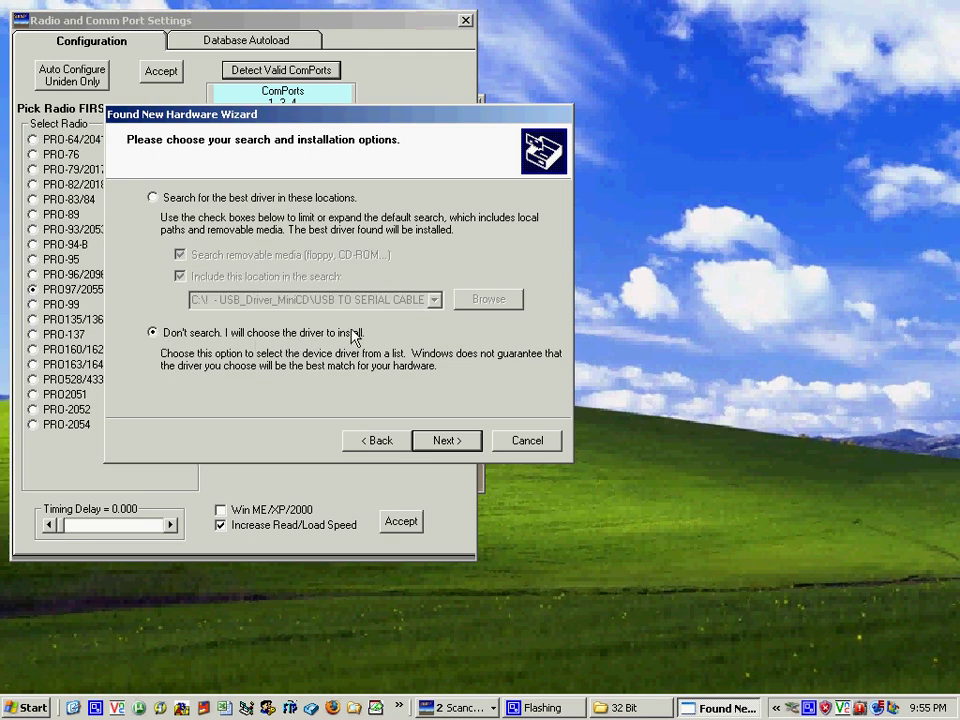
click(153, 198)
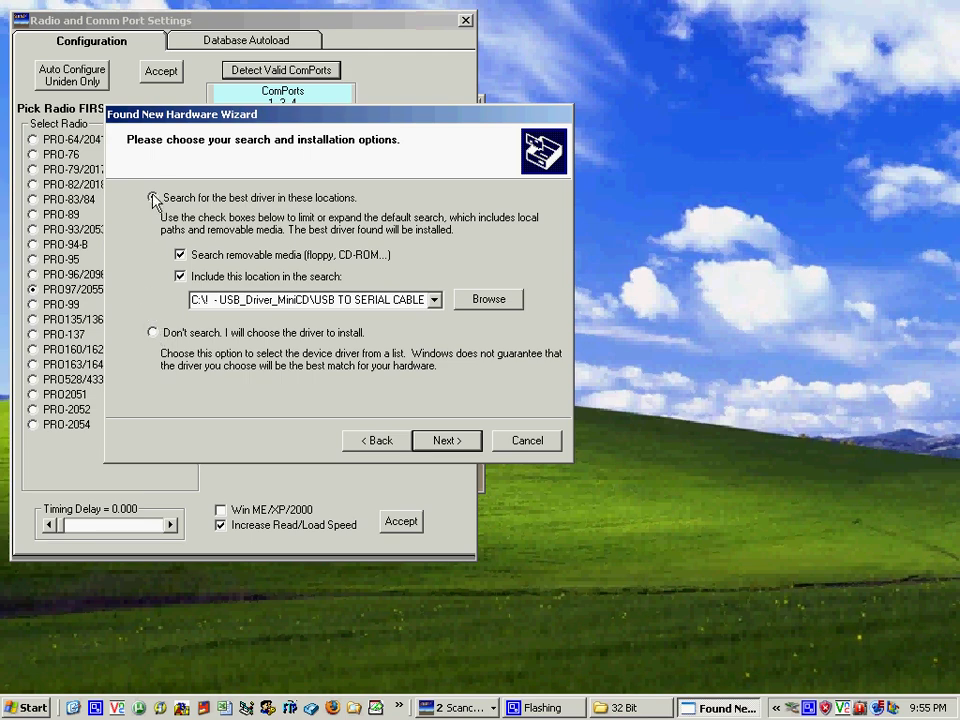
click(153, 333)
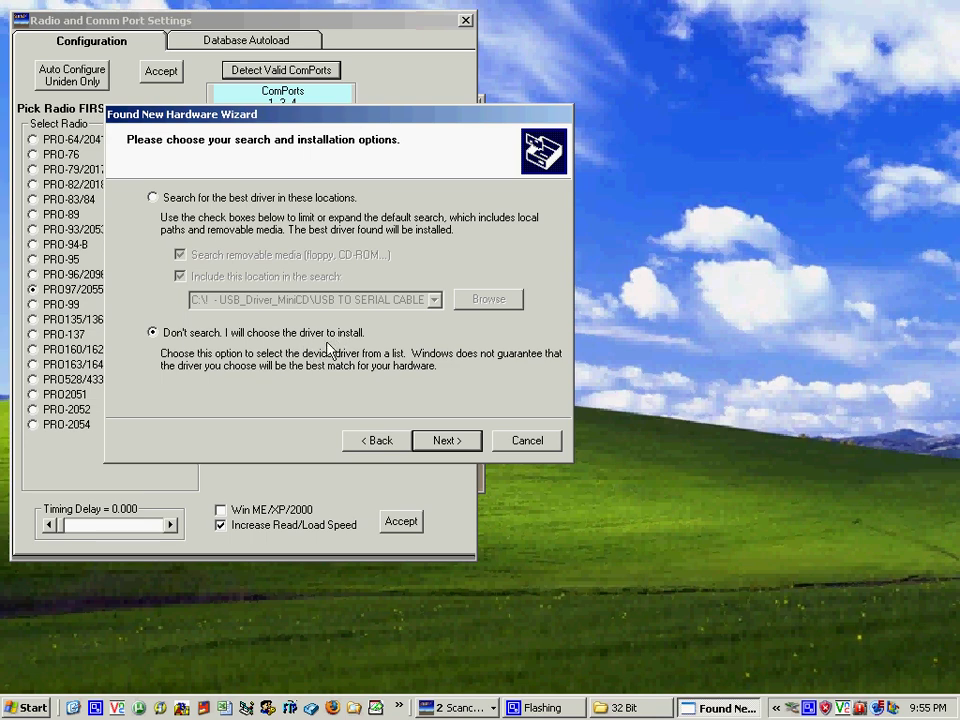
click(446, 441)
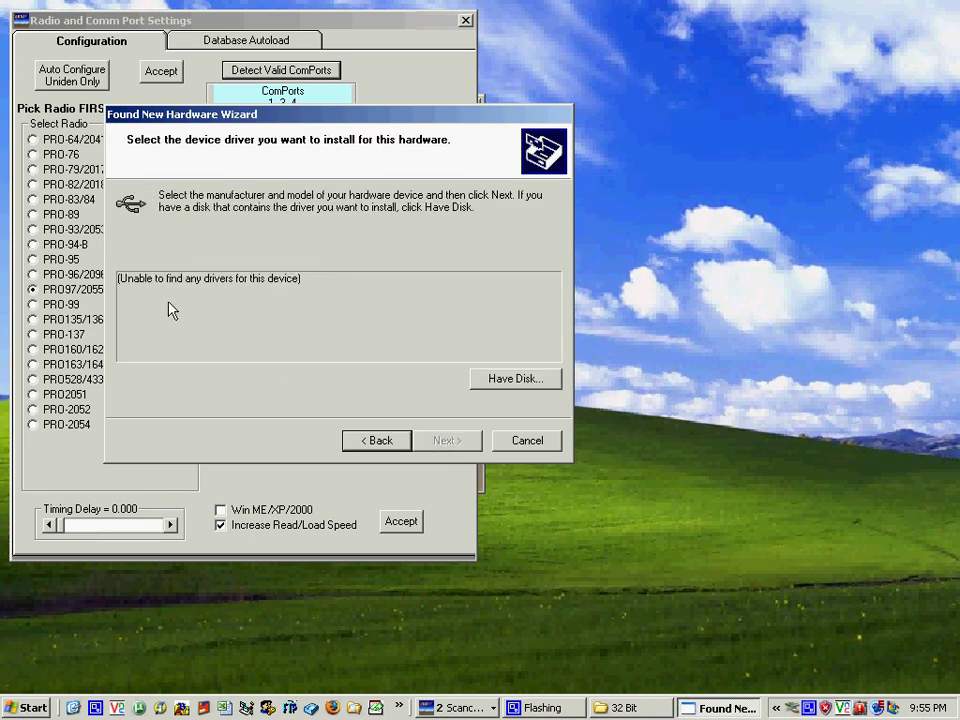
Point Have Disk at E:\Win XP\32 Bit by picking FTDIBUS.INF on the Oct 18 2007 CD.
click(505, 385)
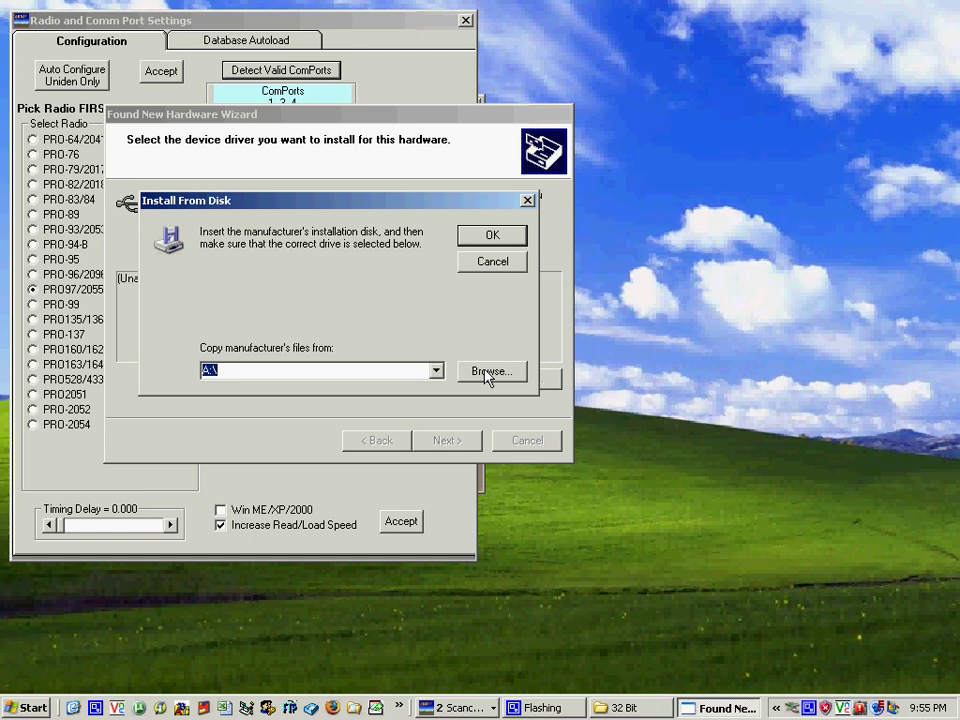
click(489, 374)
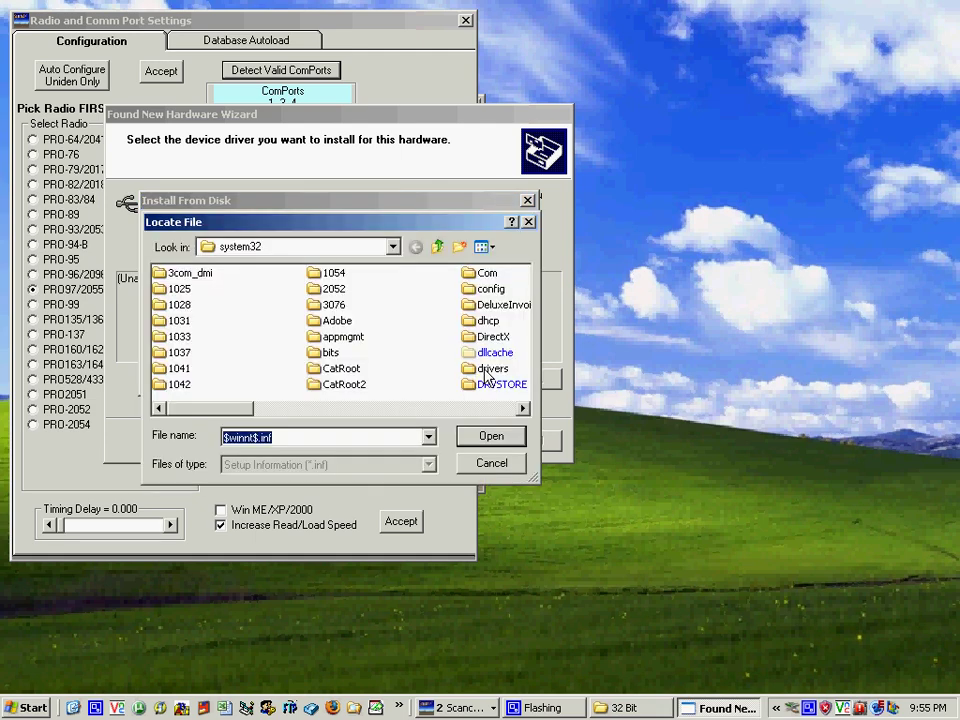
click(395, 251)
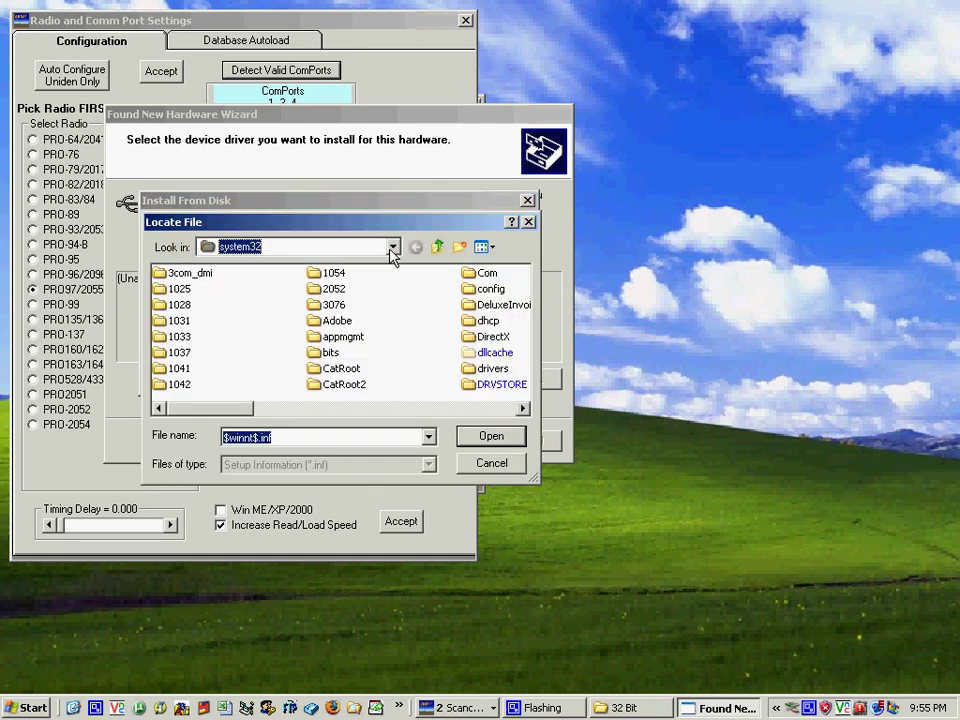
click(393, 250)
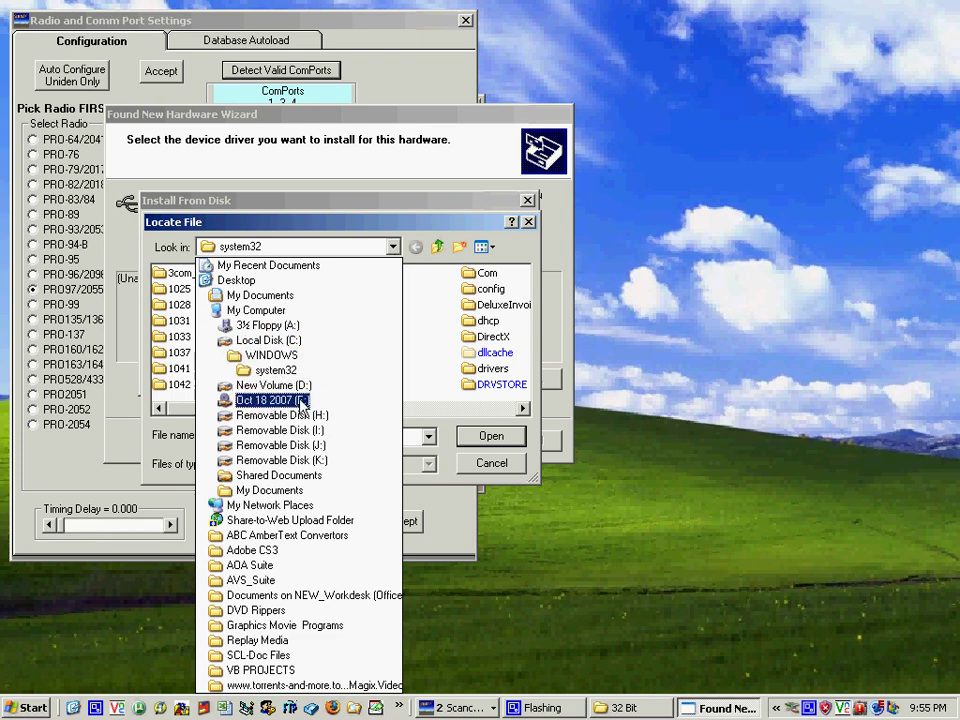
click(231, 401)
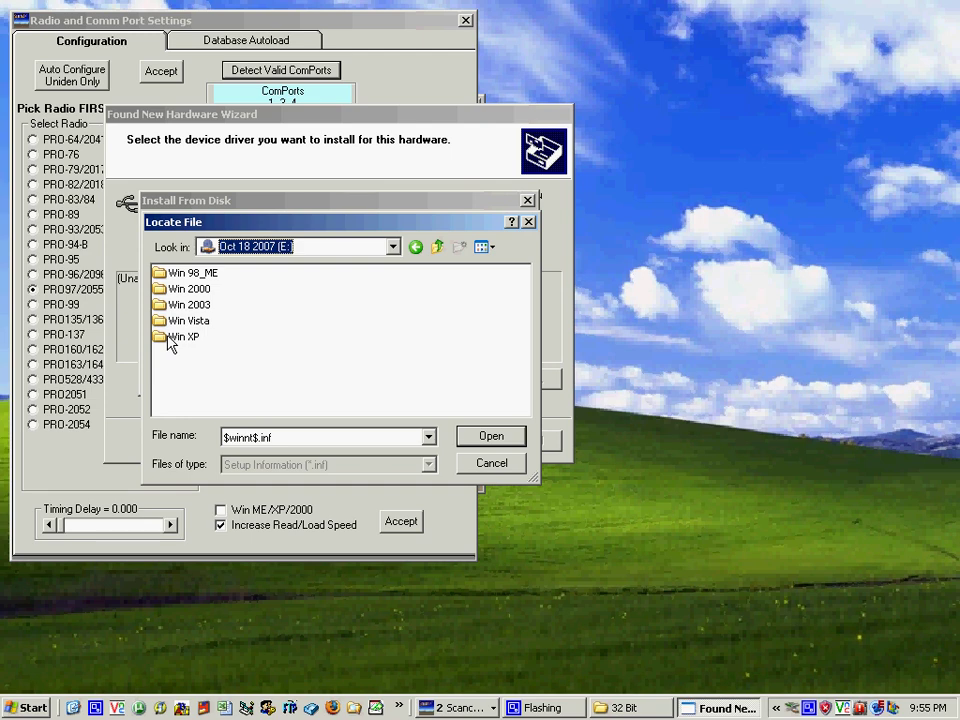
double_click(170, 343)
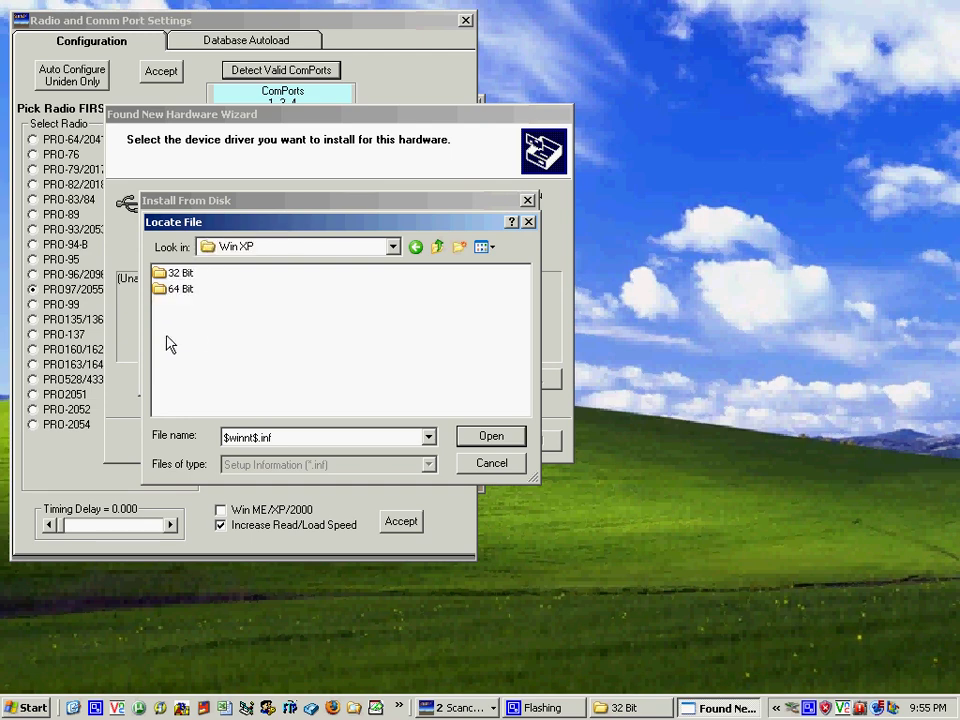
double_click(162, 275)
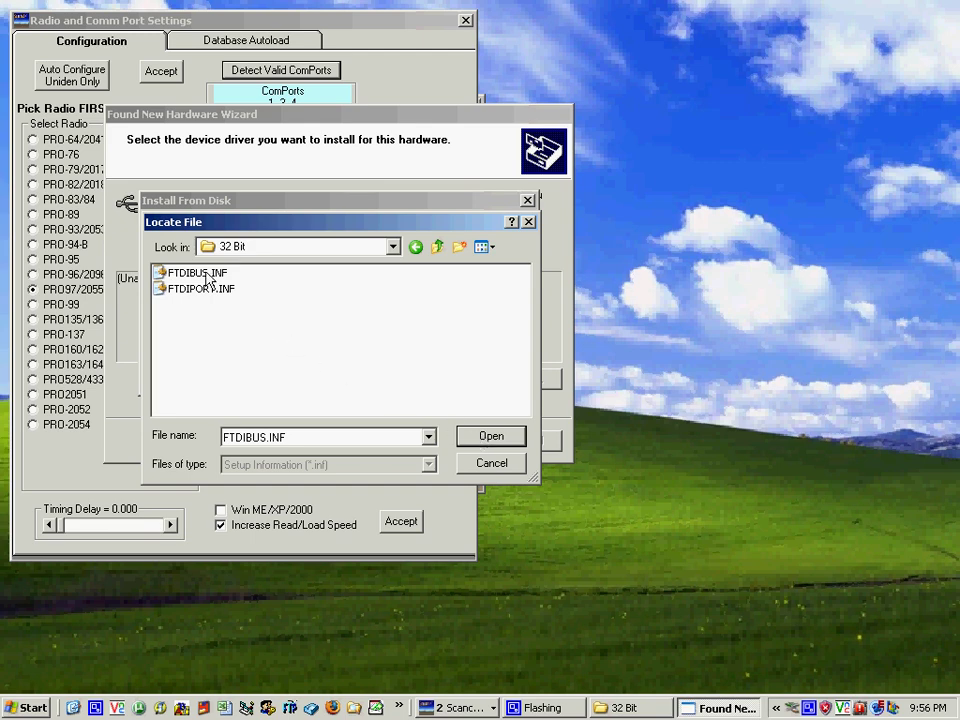
click(491, 439)
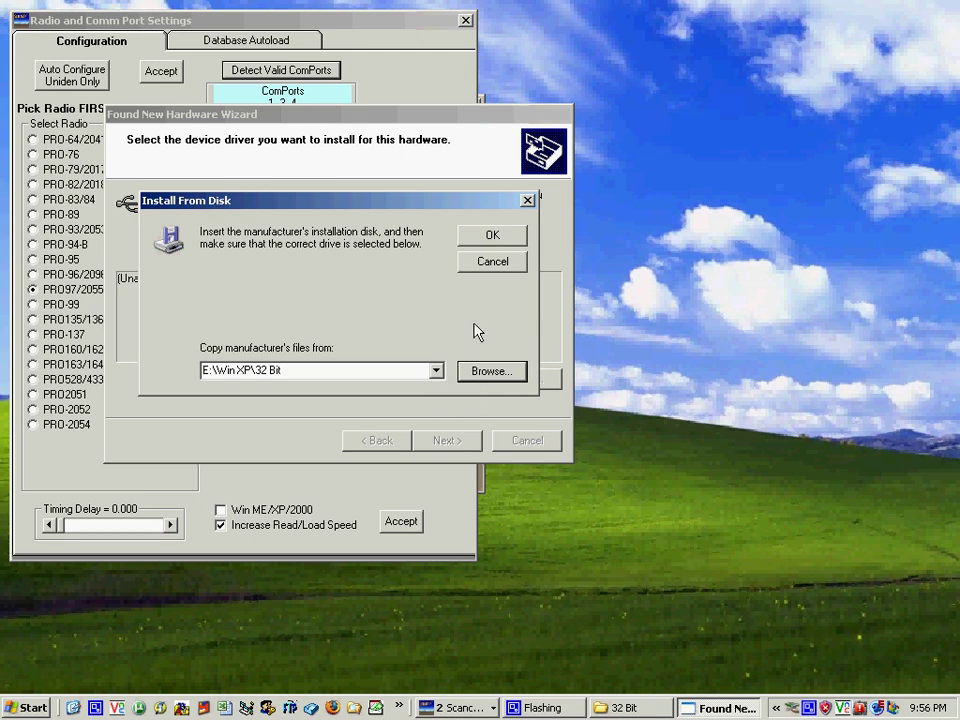
Install the USB Serial Converter driver from that location and finish the wizard.
click(491, 238)
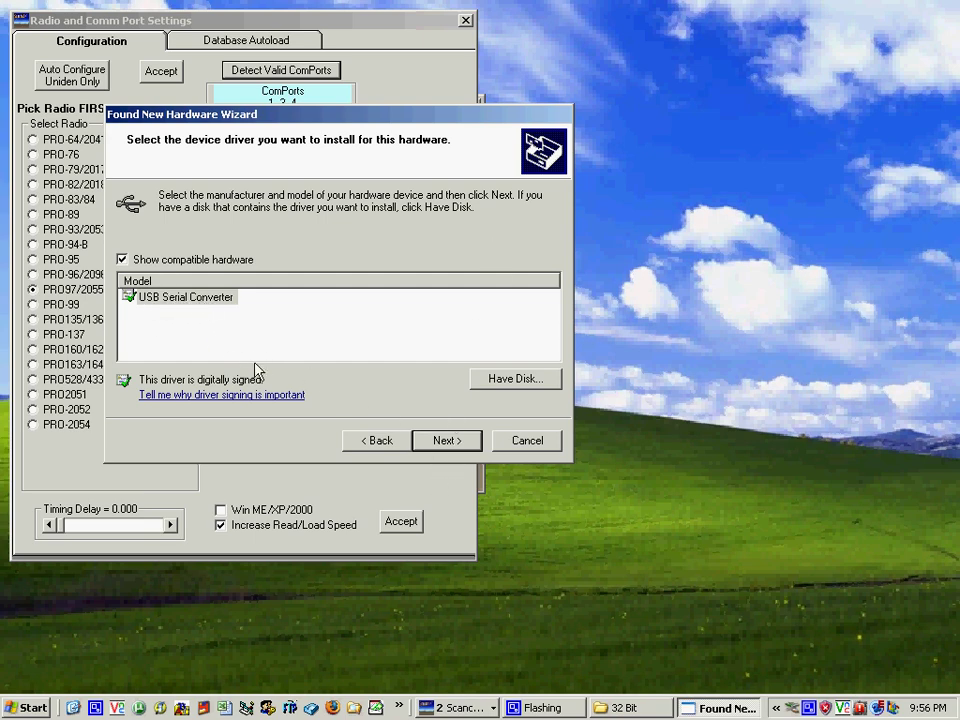
click(449, 443)
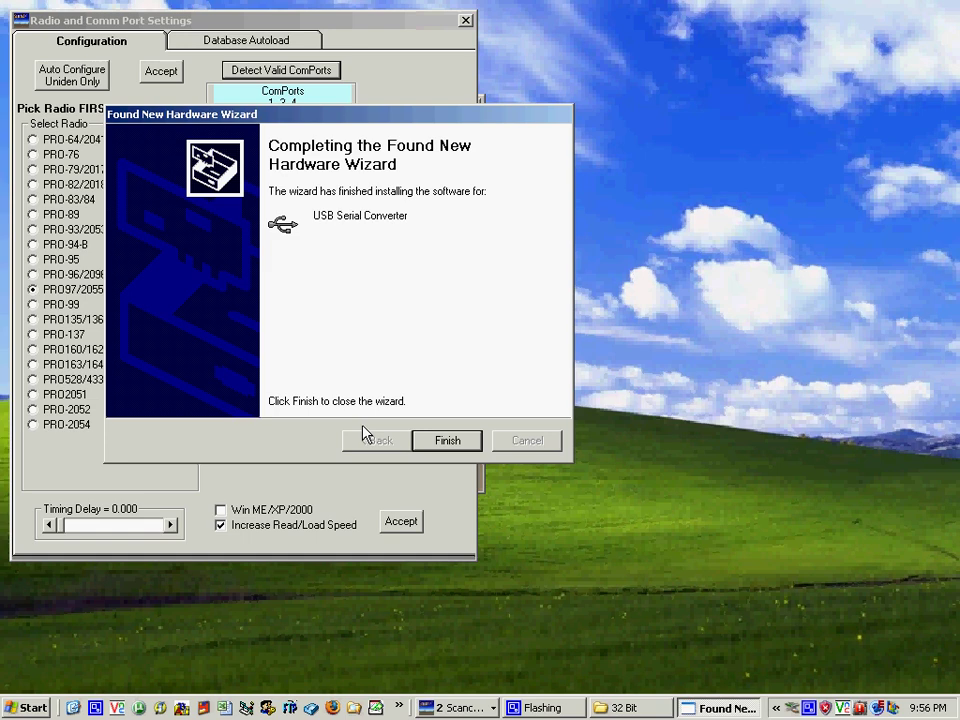
click(449, 447)
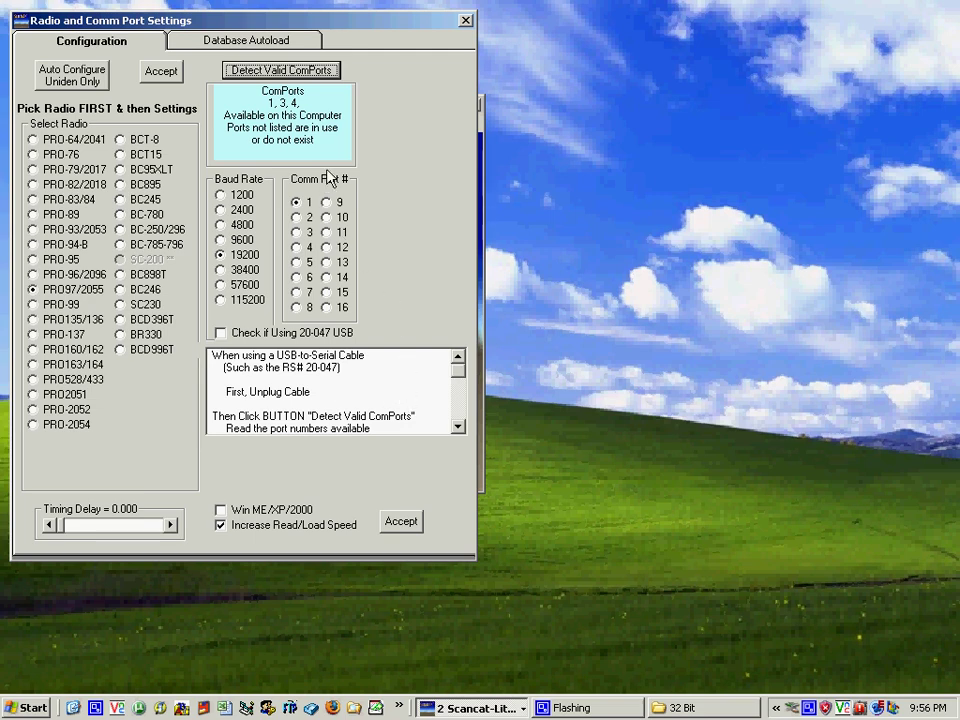
click(275, 72)
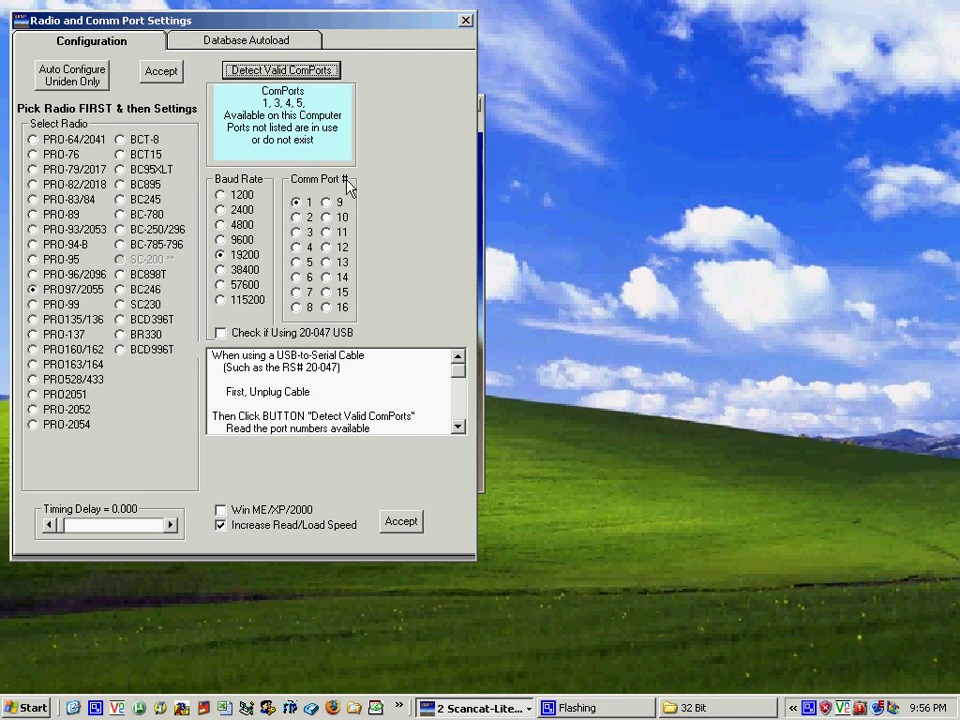
click(459, 381)
click(456, 400)
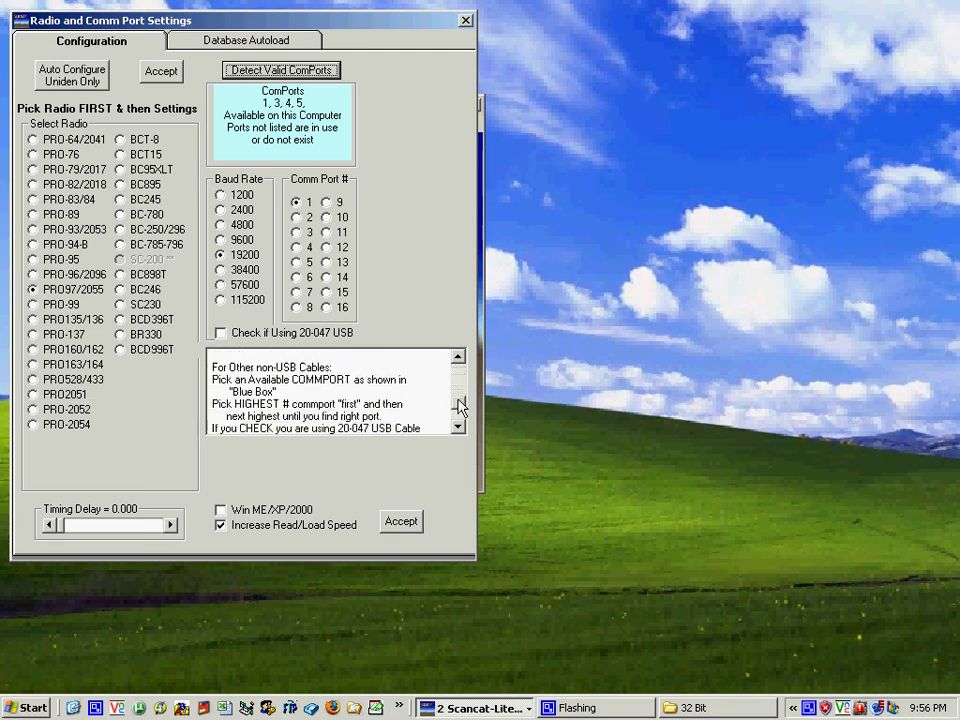
click(456, 401)
click(455, 390)
click(453, 372)
click(454, 385)
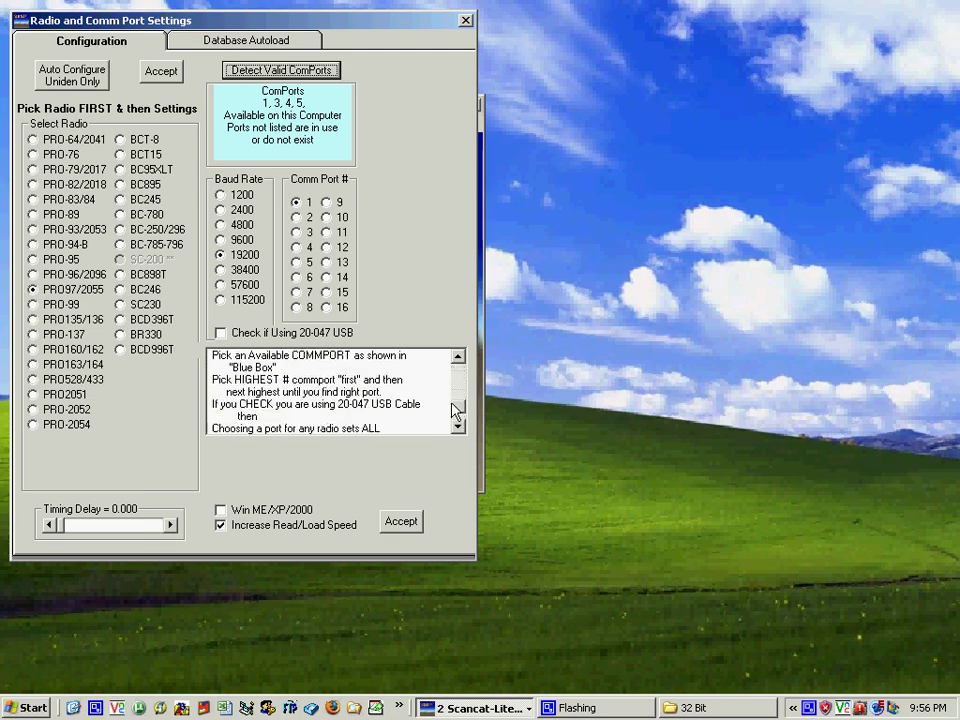
click(455, 385)
click(455, 385)
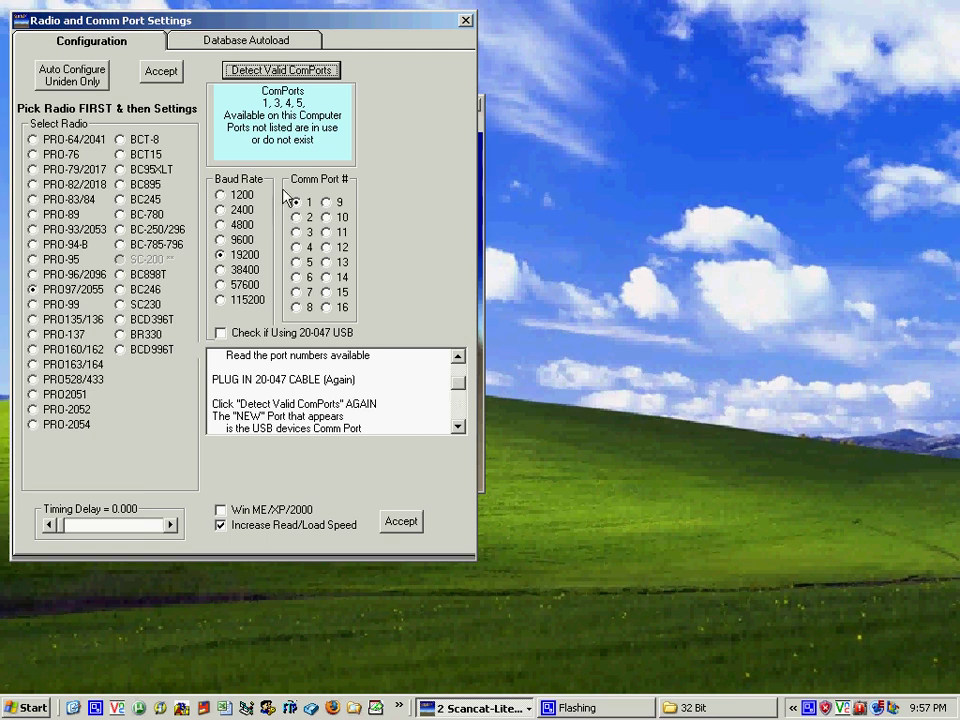
click(270, 76)
click(282, 74)
Enable the 20-047 USB option, choose COM port 5, keep PRO97/2055, and accept.
click(222, 335)
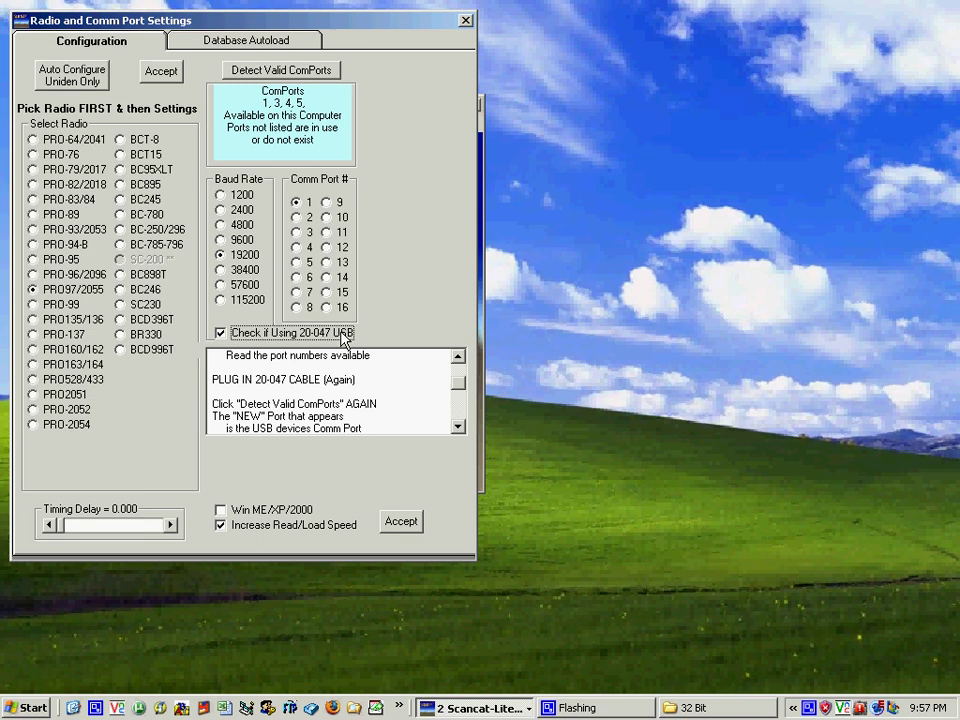
click(296, 264)
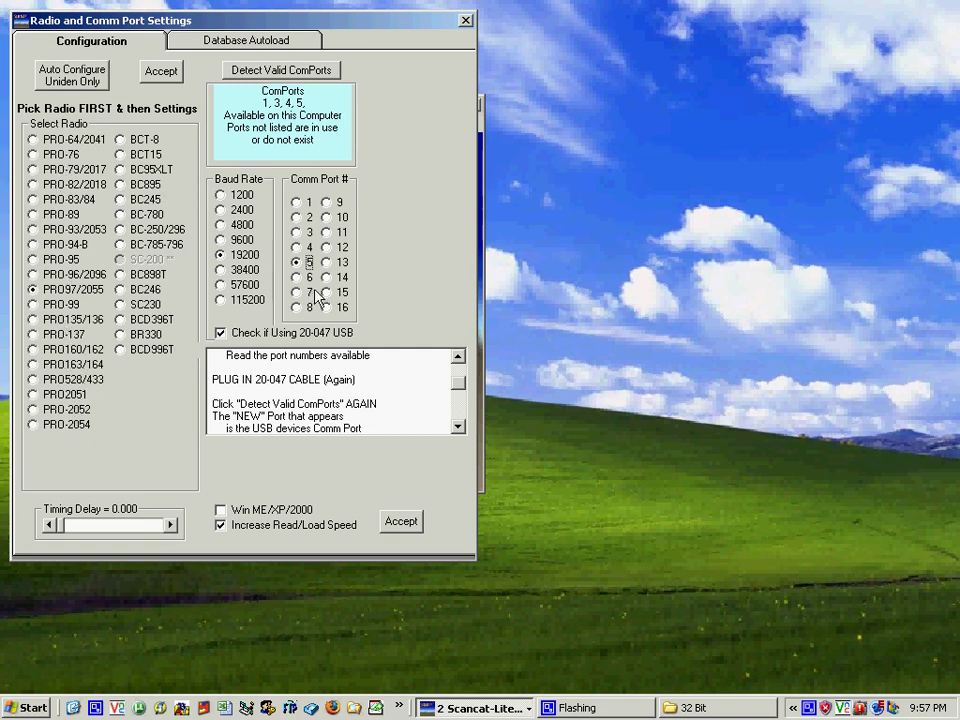
click(43, 333)
click(58, 319)
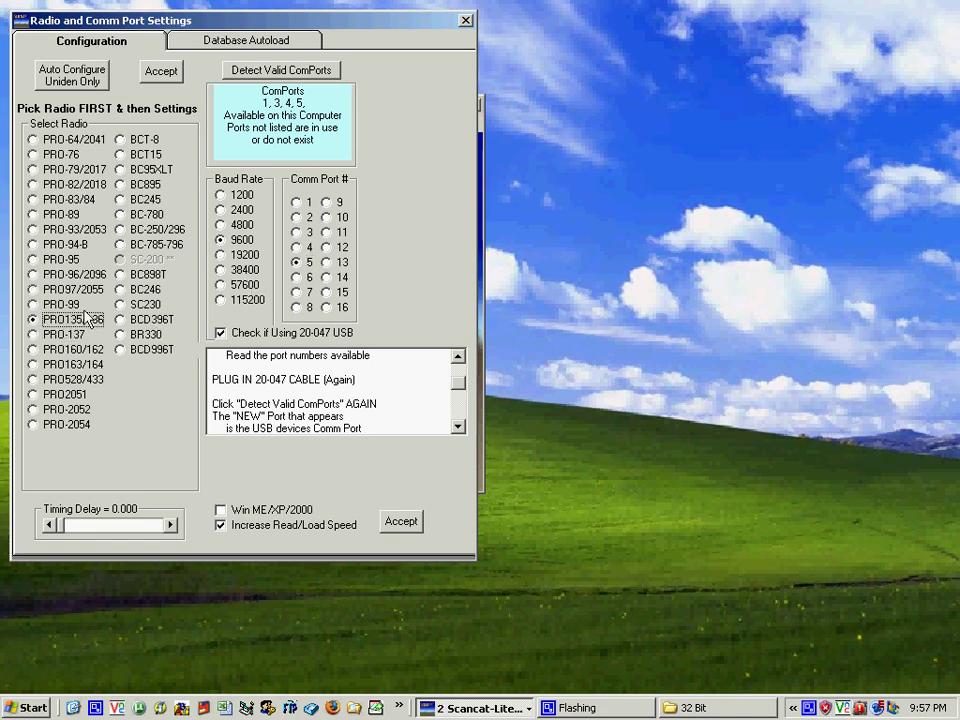
click(35, 292)
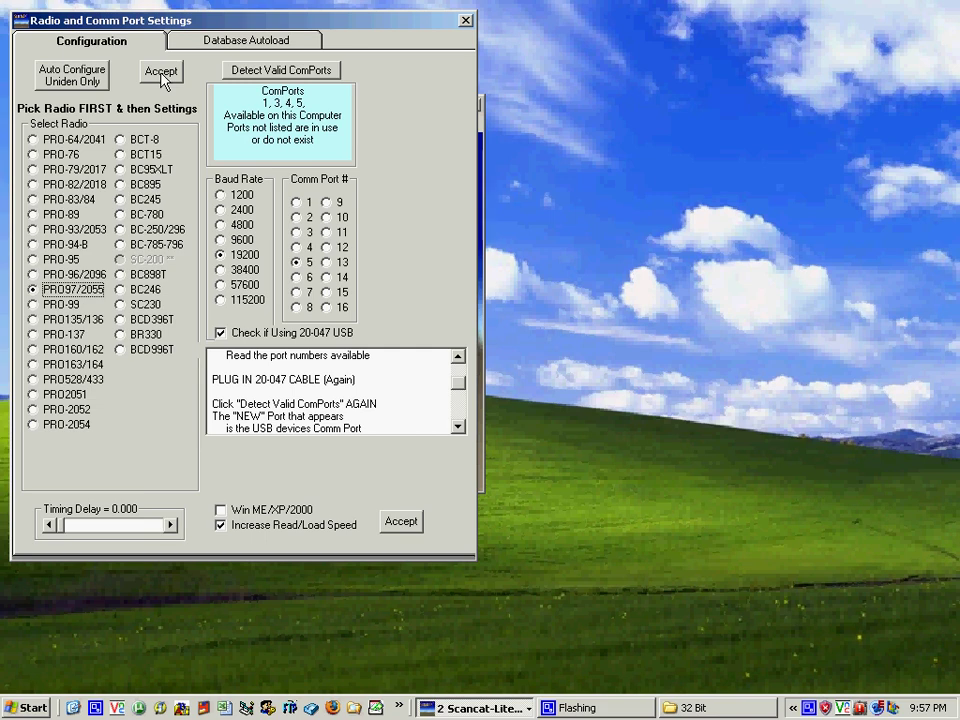
click(403, 524)
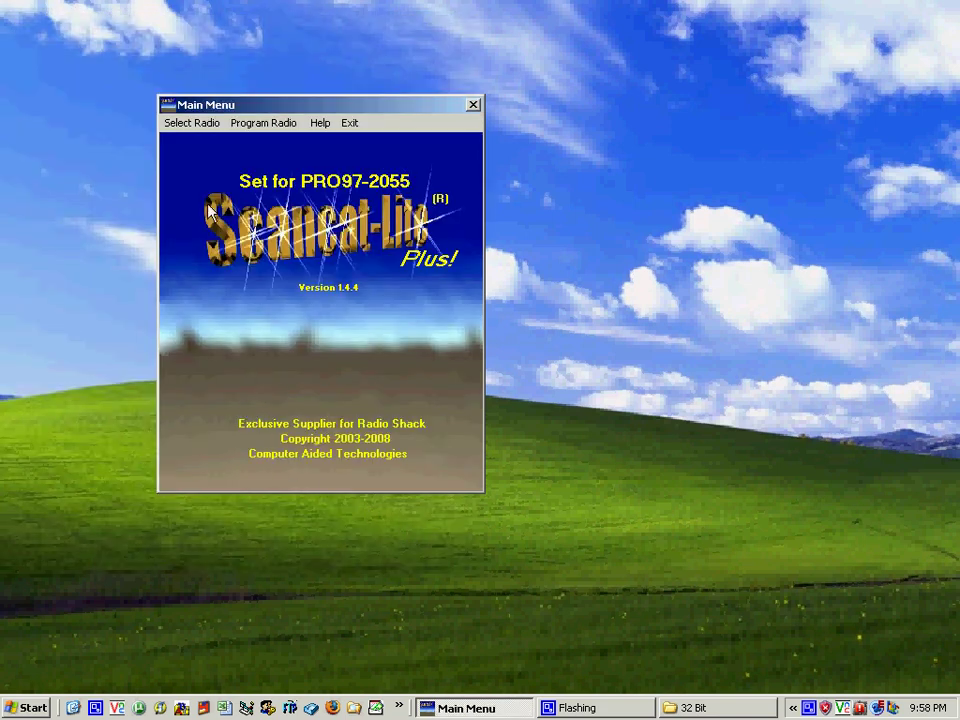
Open Program Radio and choose Files > NEW - Clears Entire Lower Database.
click(252, 124)
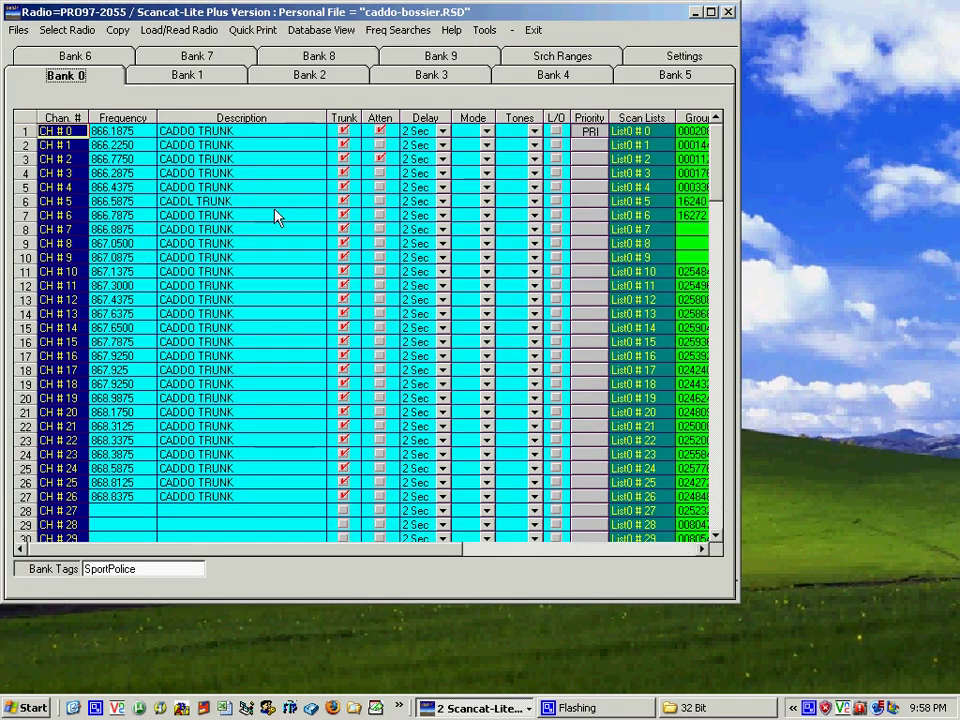
click(19, 36)
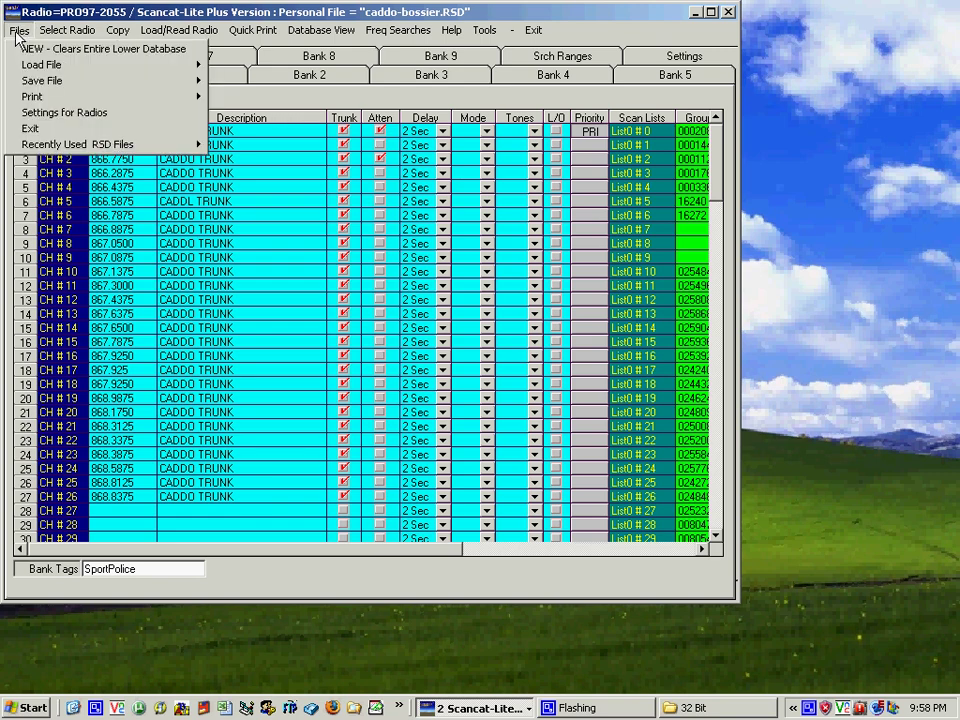
click(28, 48)
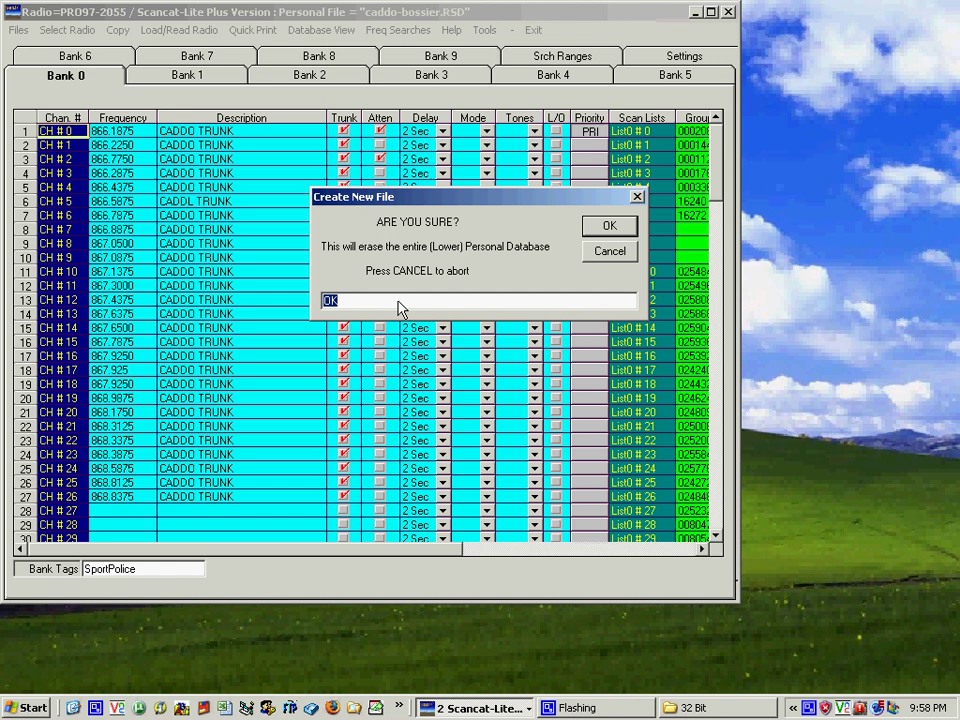
Confirm erasing the database, run Read Entire PRO97-2055 (F6), and dismiss the USB adaptor notice.
click(608, 230)
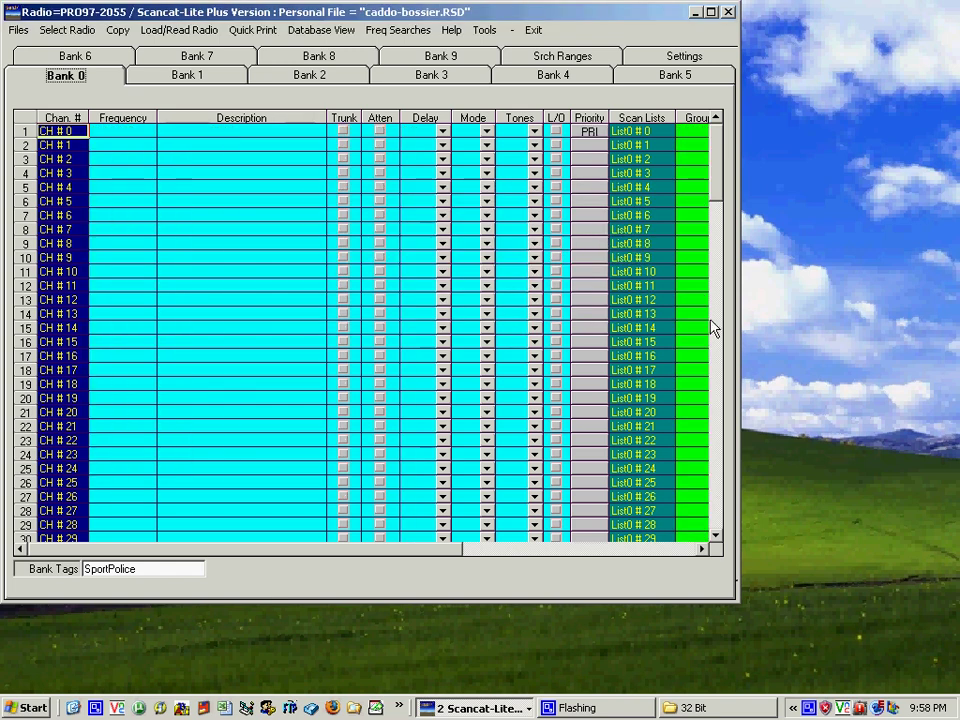
click(177, 31)
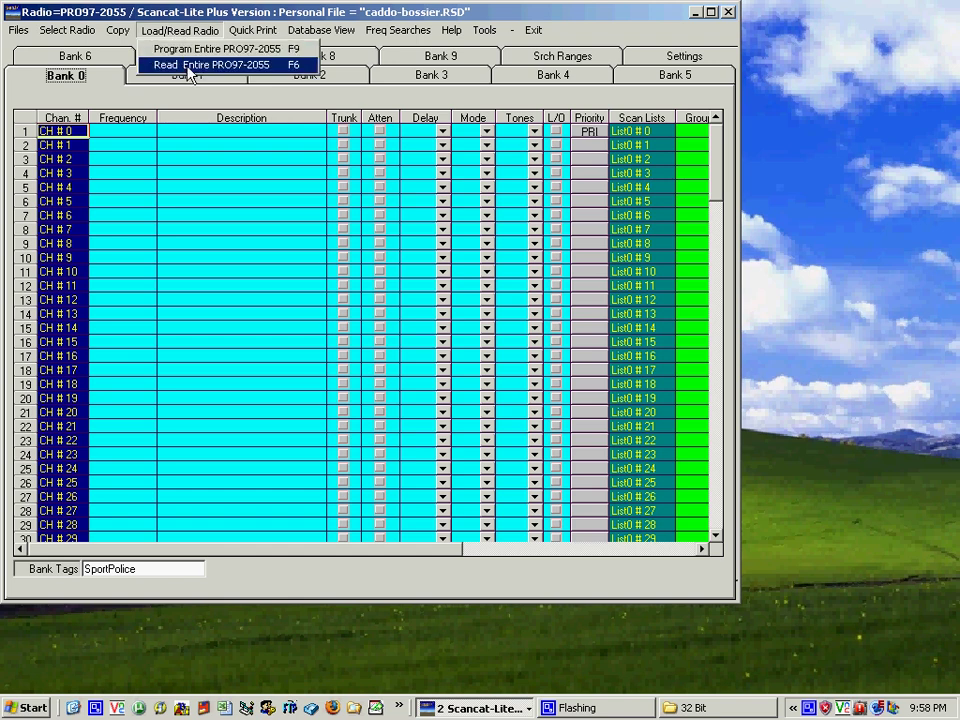
click(187, 66)
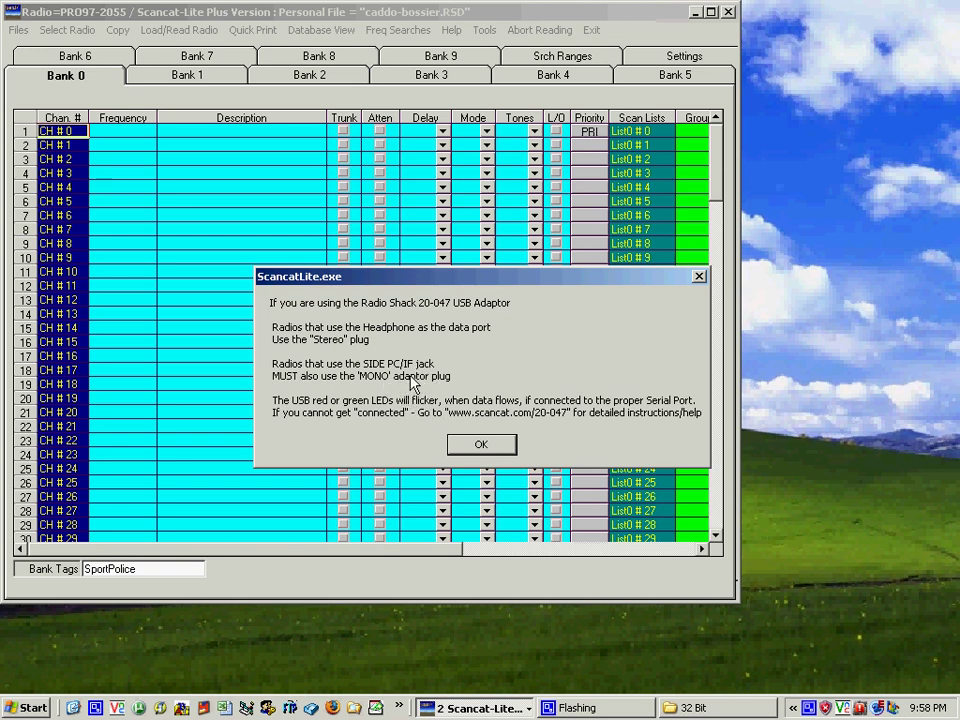
click(482, 453)
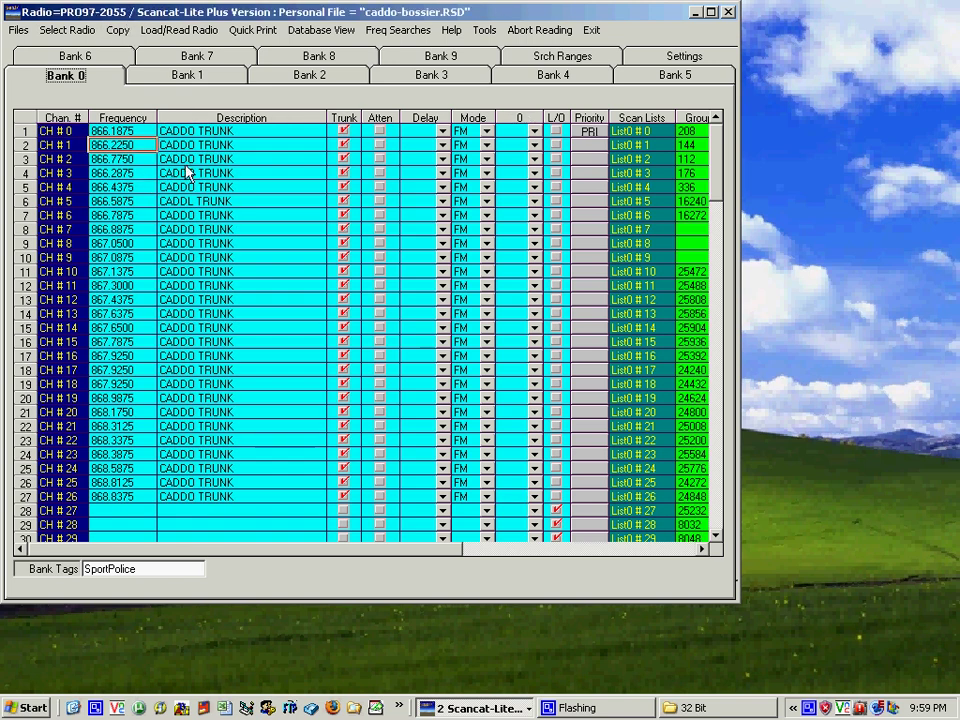
Review Banks 1, 2, 3 and 0, then close the channel grid without saving.
click(231, 77)
click(313, 79)
click(386, 80)
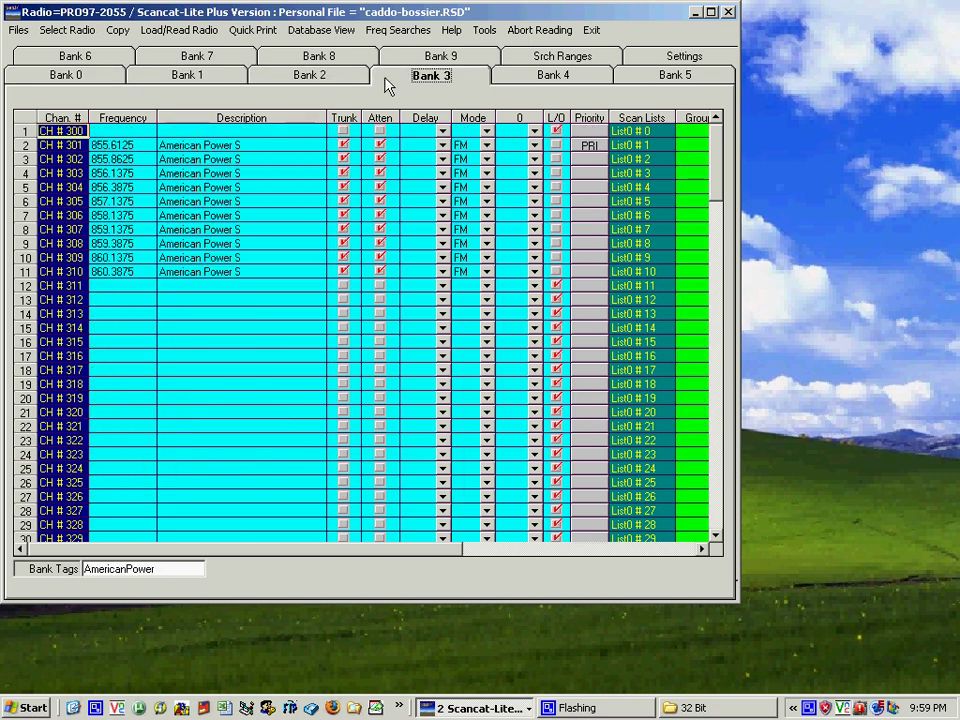
click(94, 80)
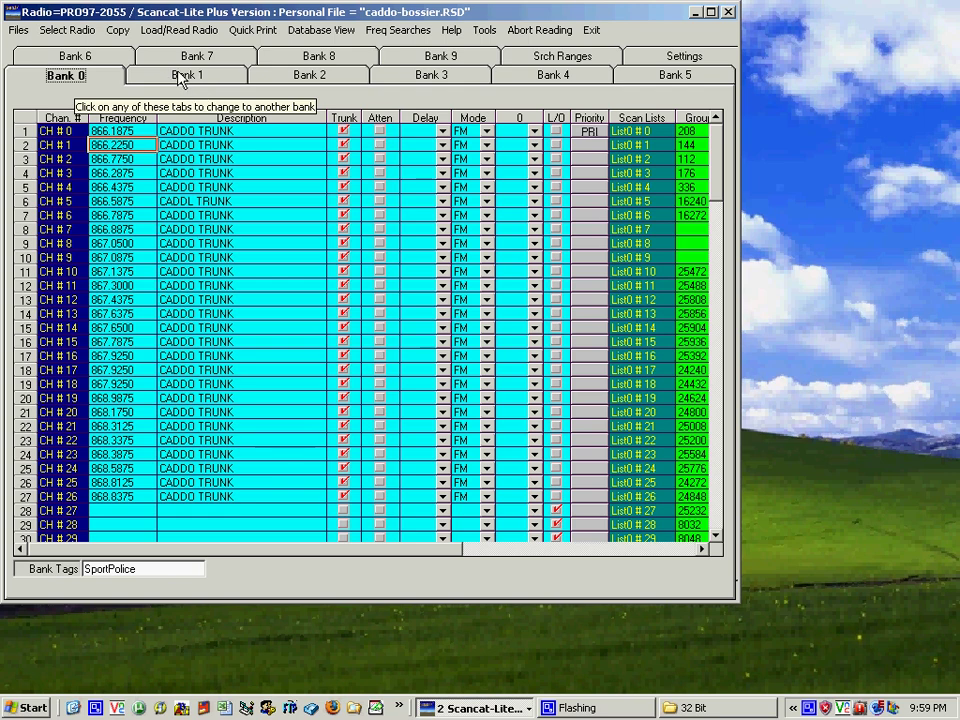
click(729, 14)
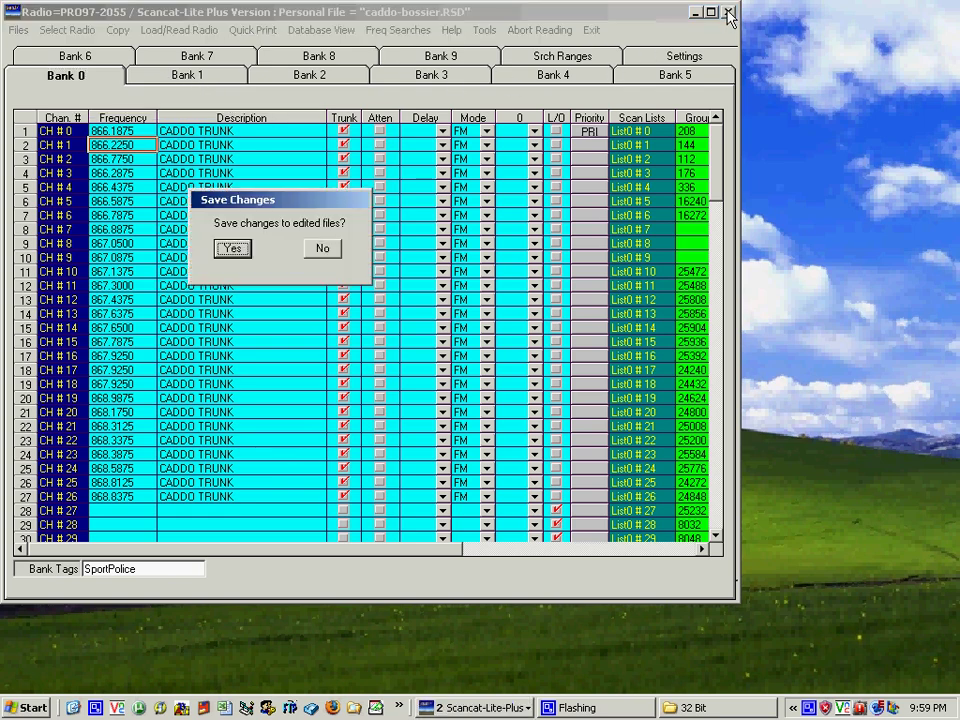
click(320, 249)
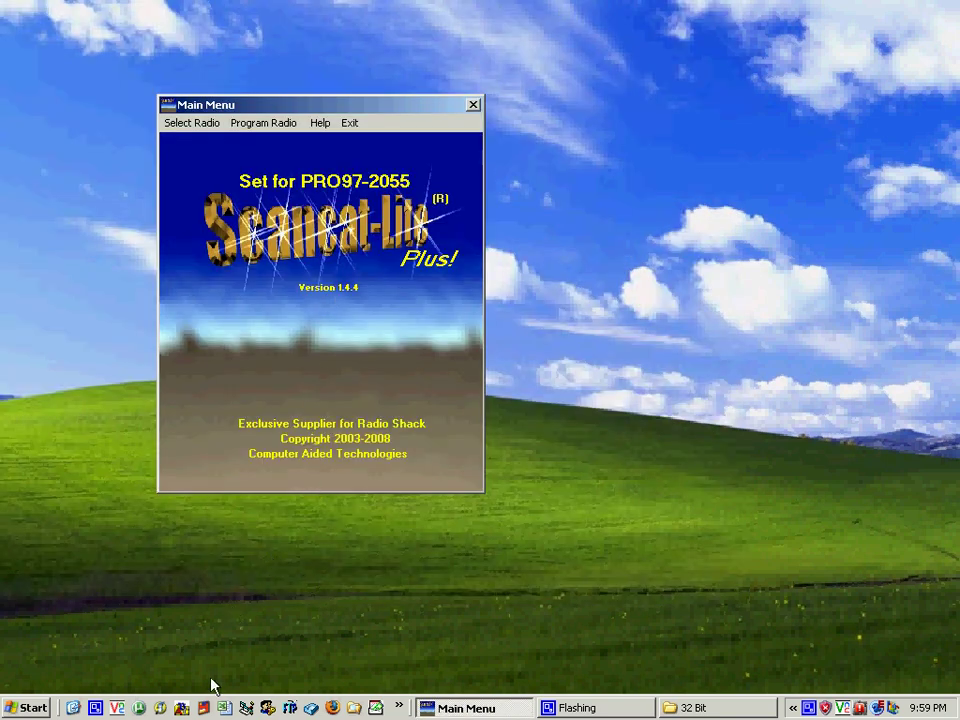
Open the Control Panel from the Start menu.
click(31, 712)
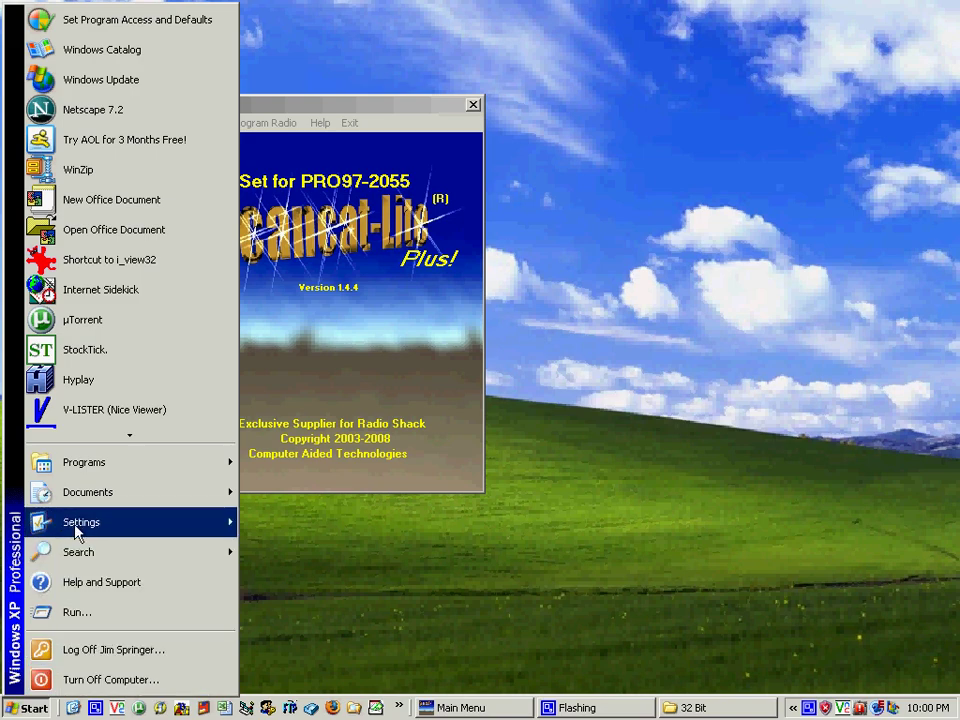
mouse_move(78, 527)
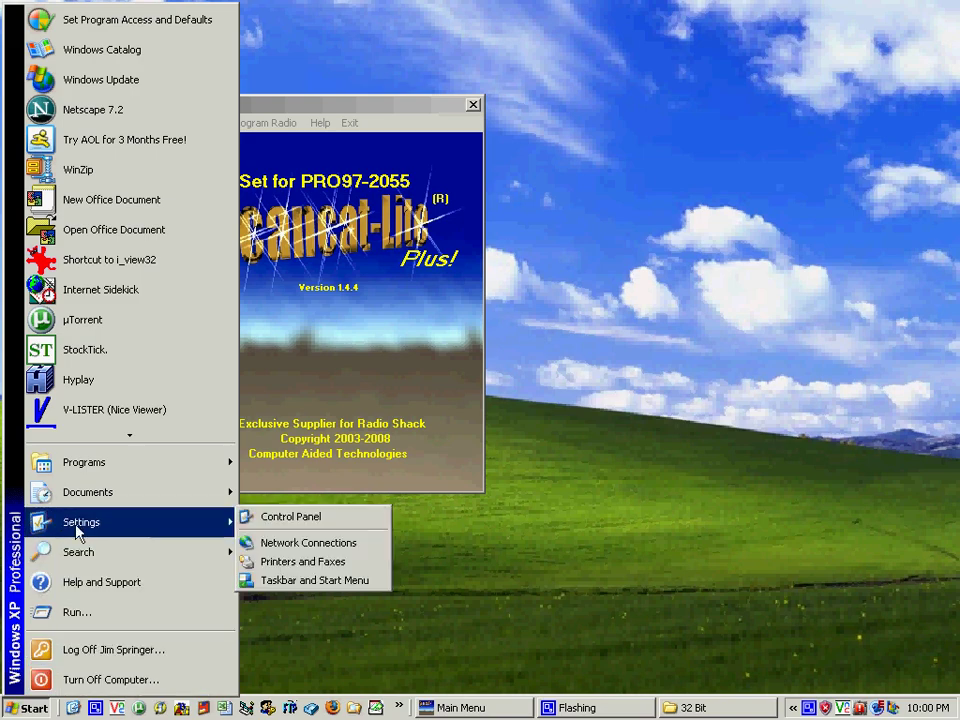
click(300, 524)
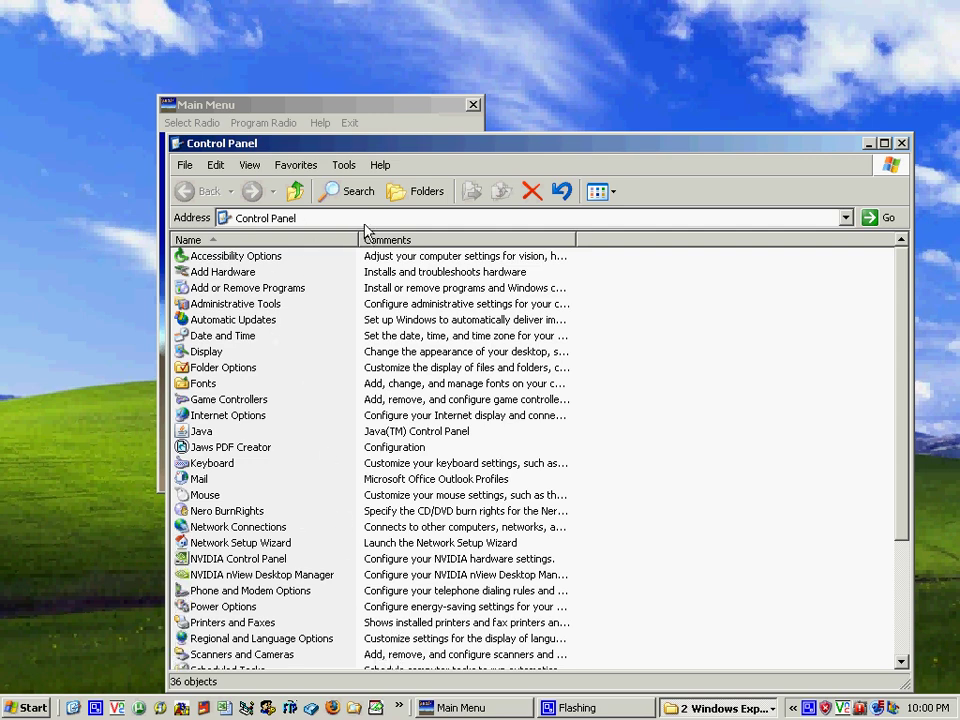
Switch the Control Panel to Details view and open System Properties.
click(250, 166)
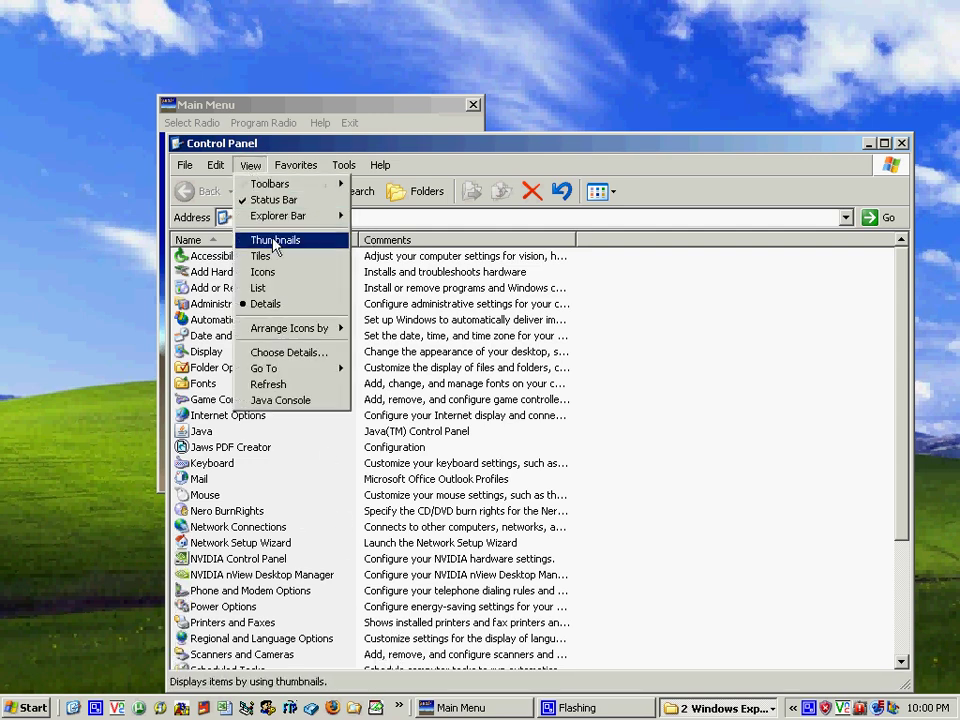
click(265, 278)
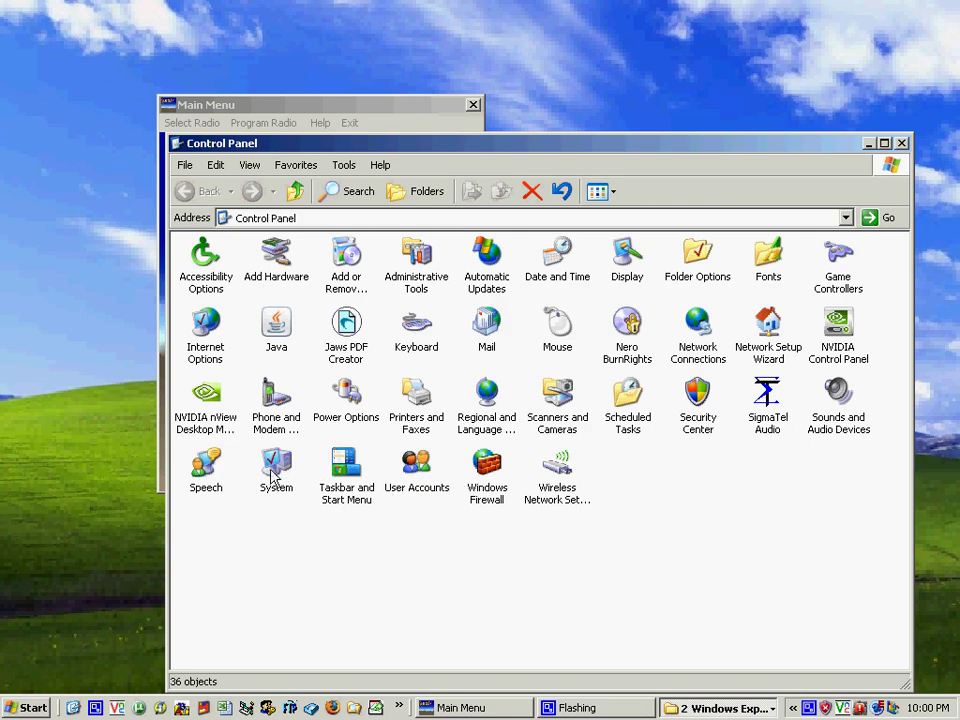
click(250, 166)
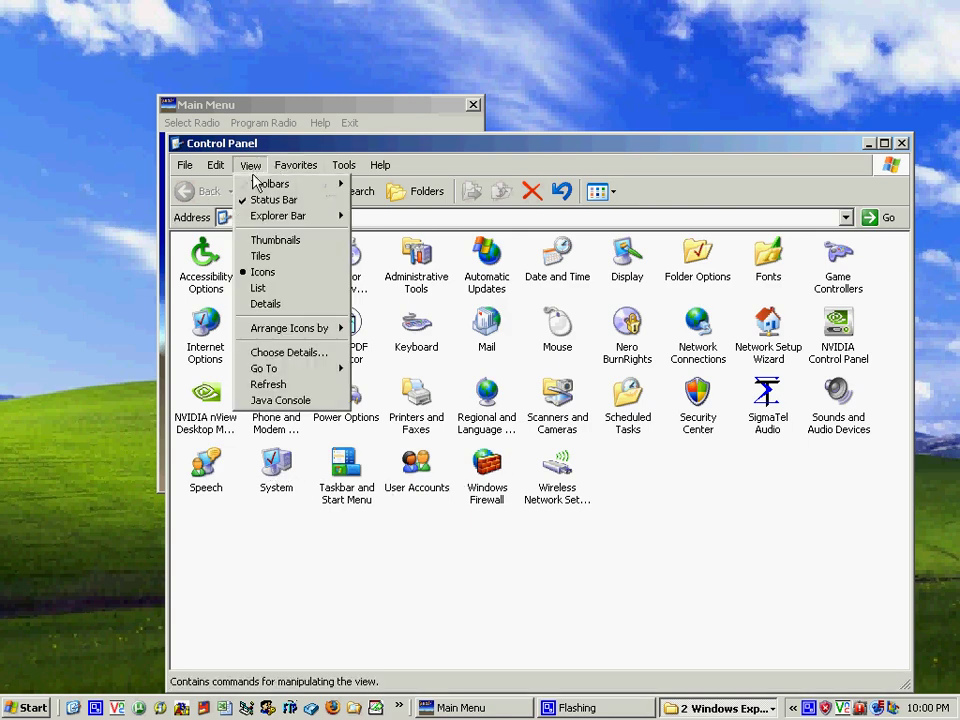
click(270, 304)
scroll(274, 343, down, 4)
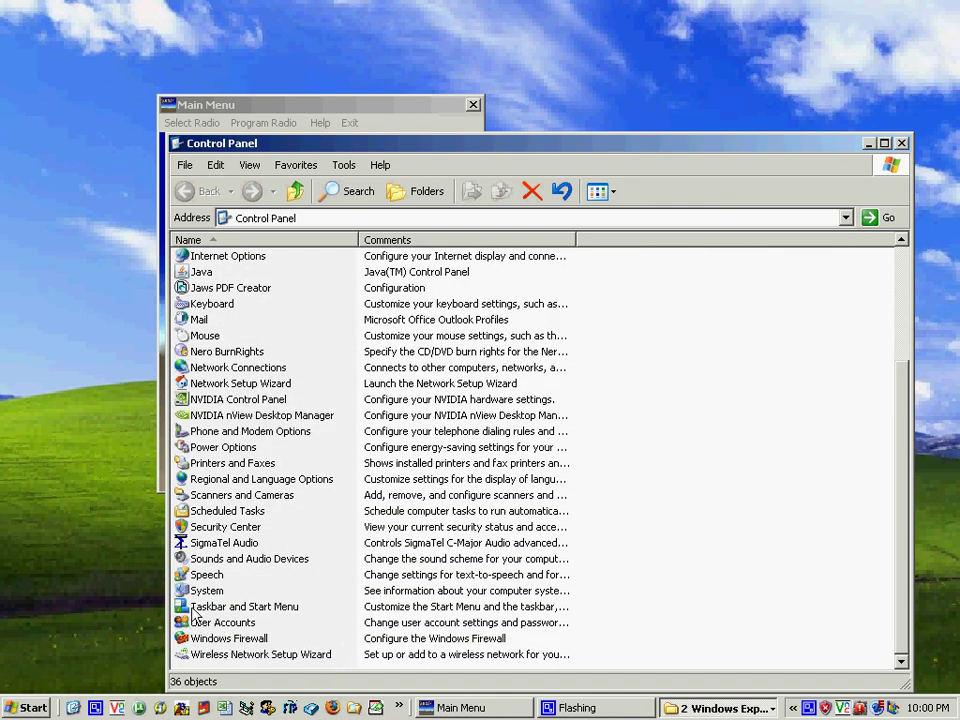
click(184, 594)
double_click(184, 594)
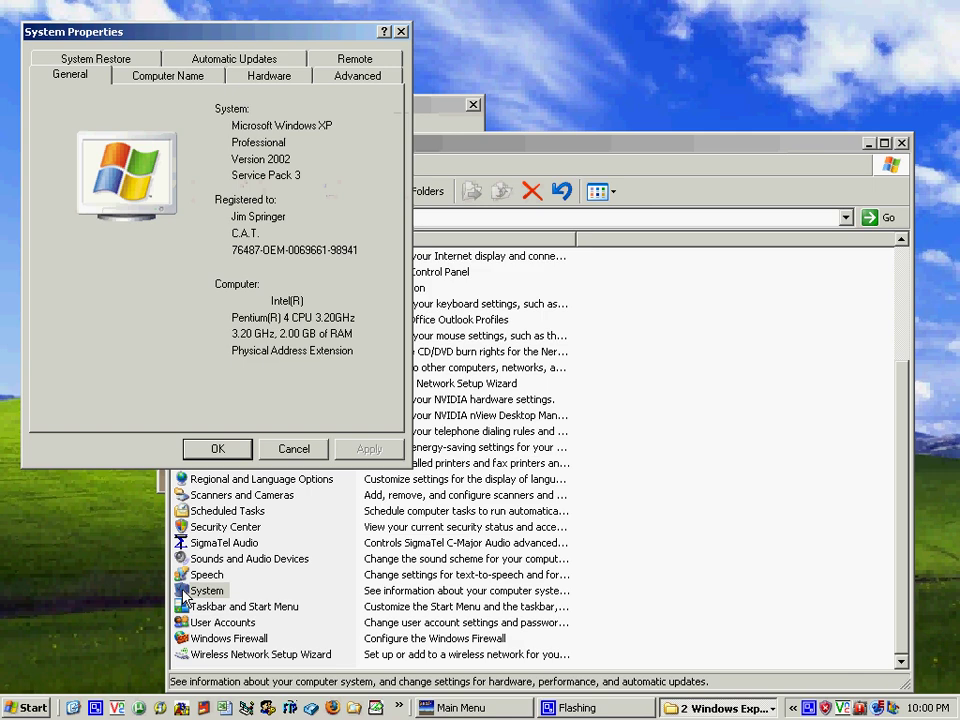
Open Device Manager from the Hardware settings and expand the COM and LPT ports list.
click(270, 80)
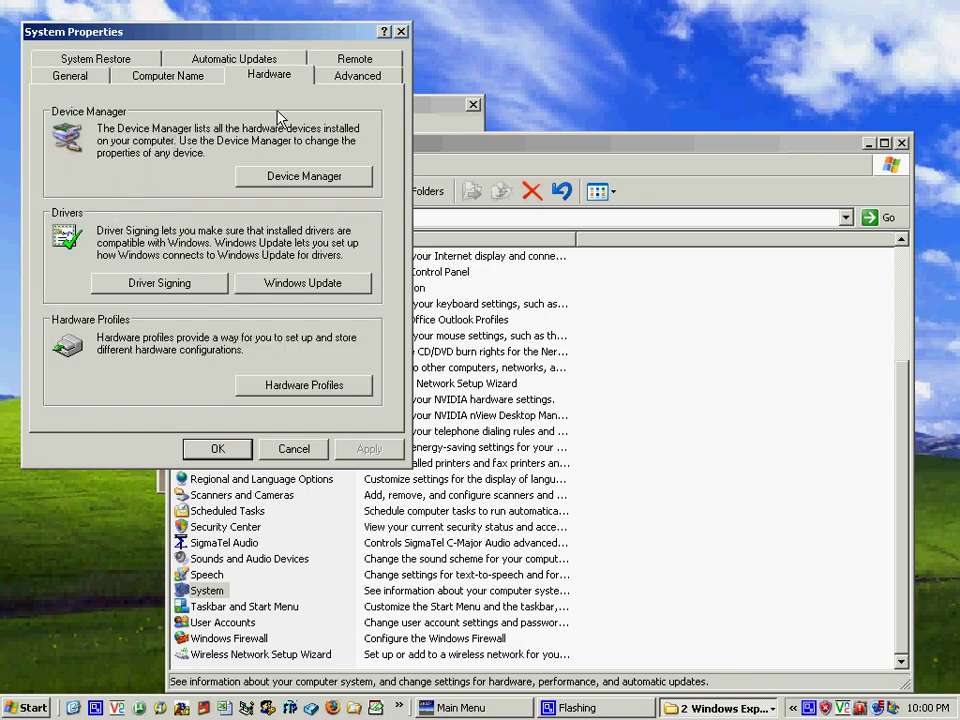
click(317, 183)
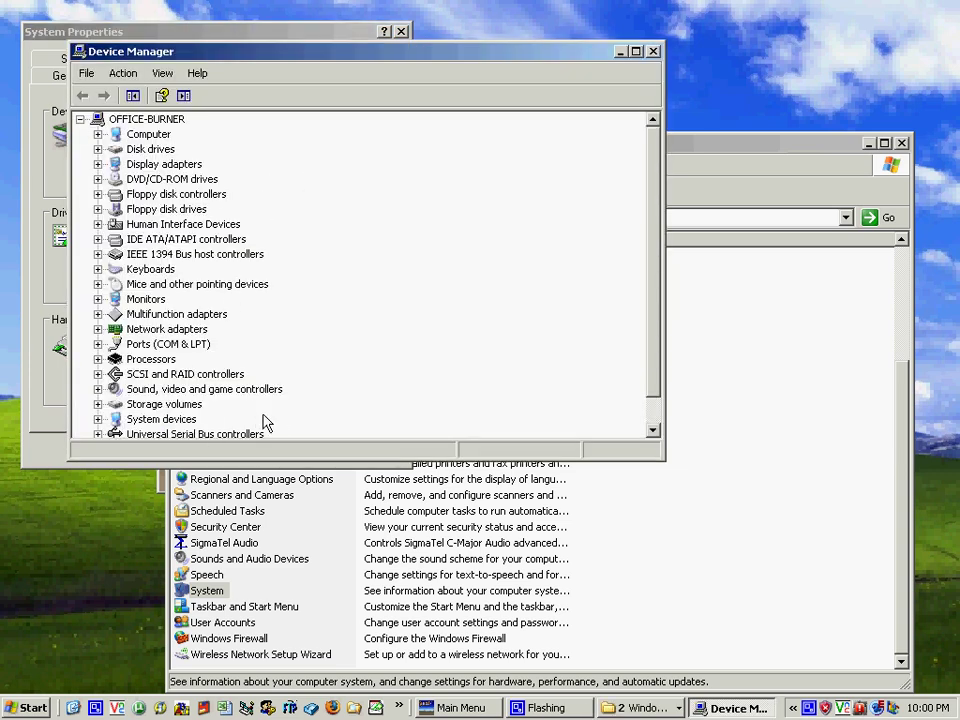
click(97, 344)
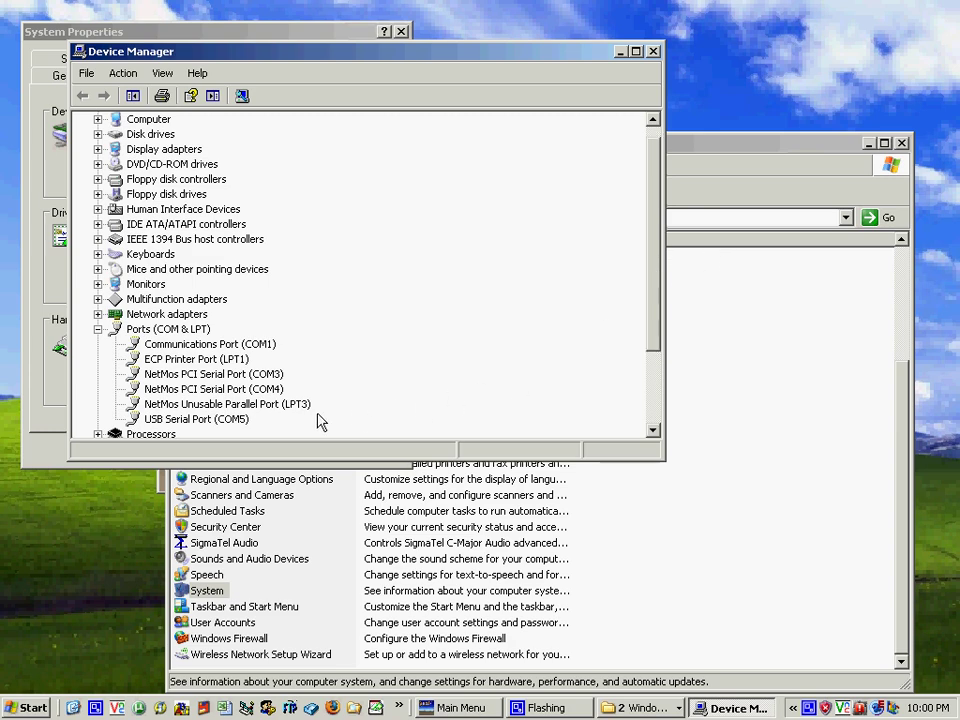
drag(654, 332, 658, 420)
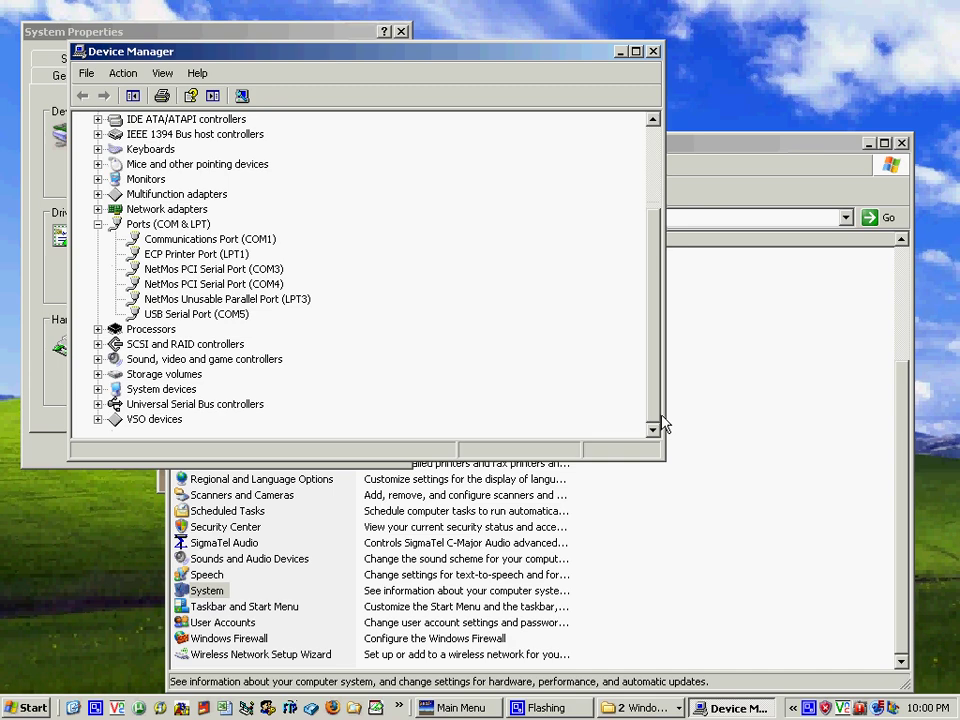
Uninstall the USB Serial Converter under Universal Serial Bus controllers, removing COM5.
click(97, 404)
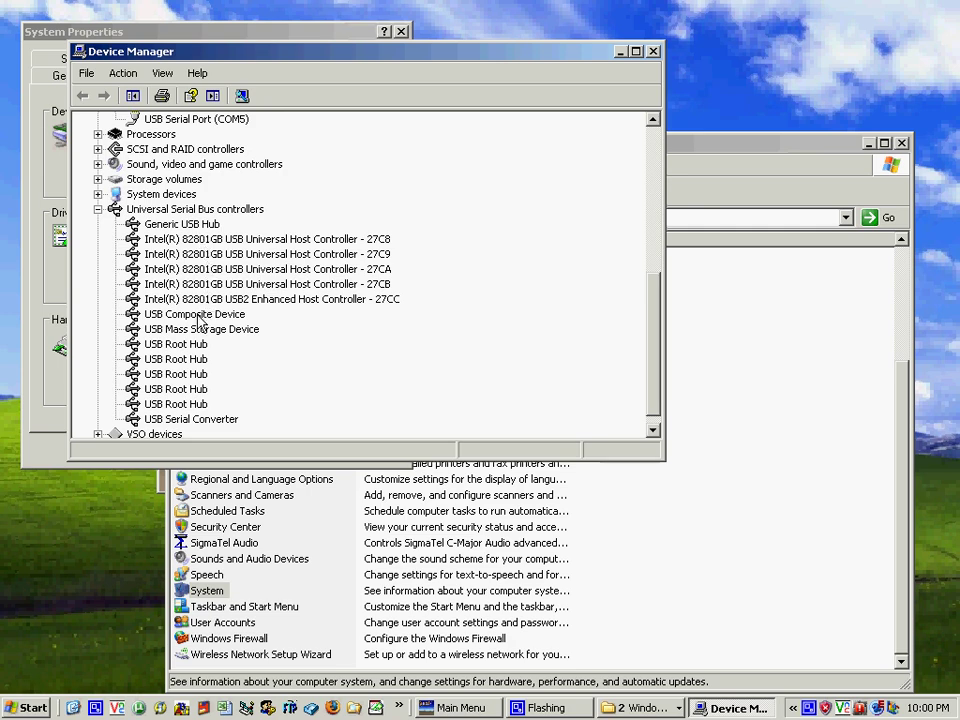
click(200, 422)
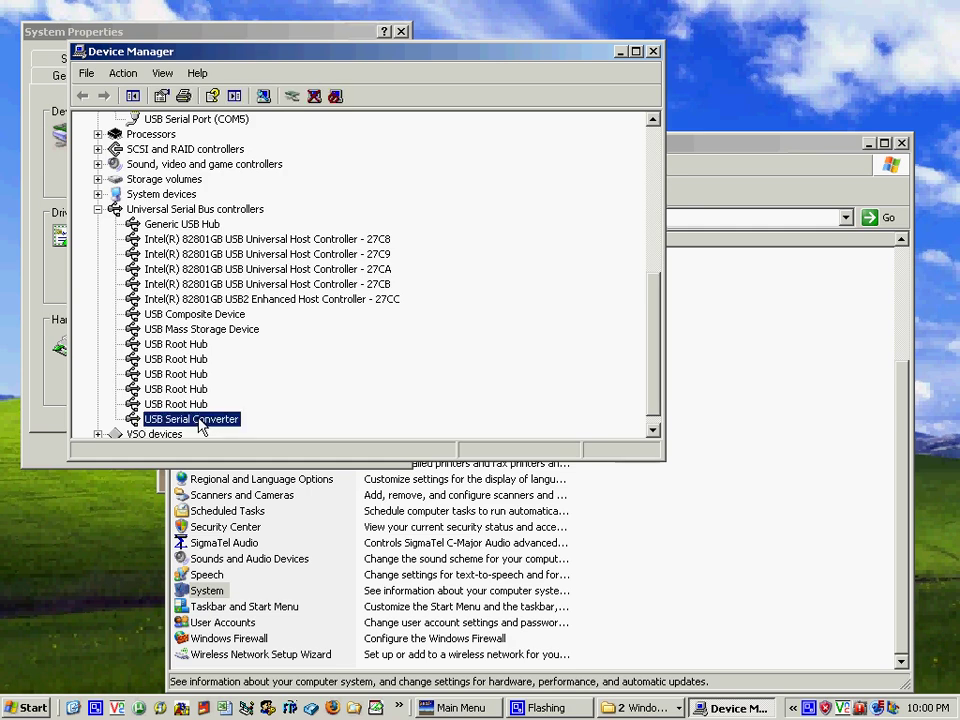
right_click(201, 424)
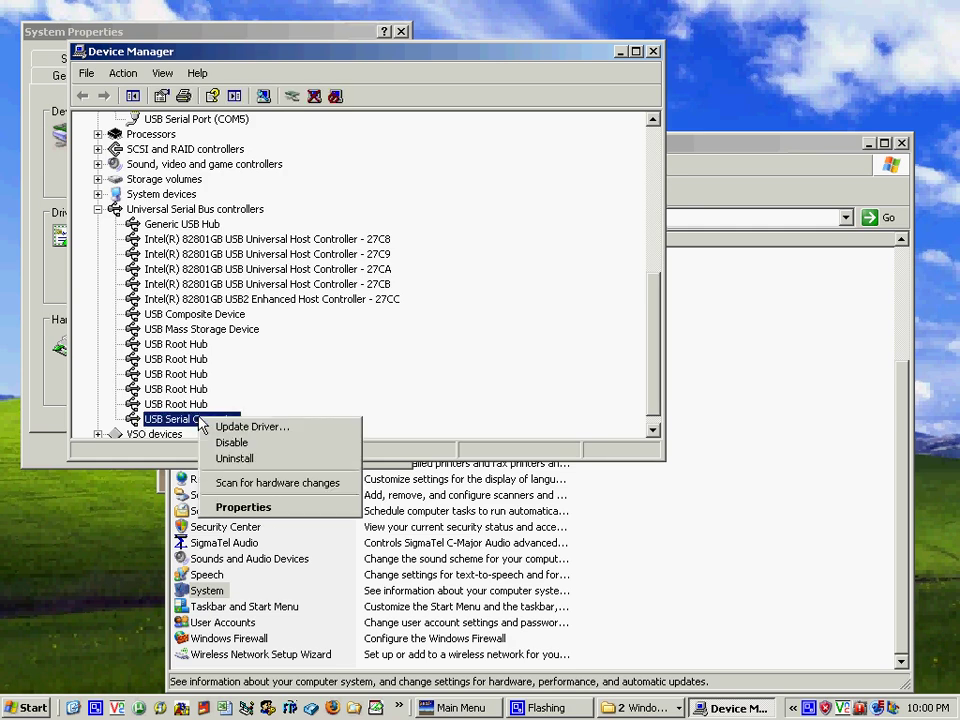
click(229, 460)
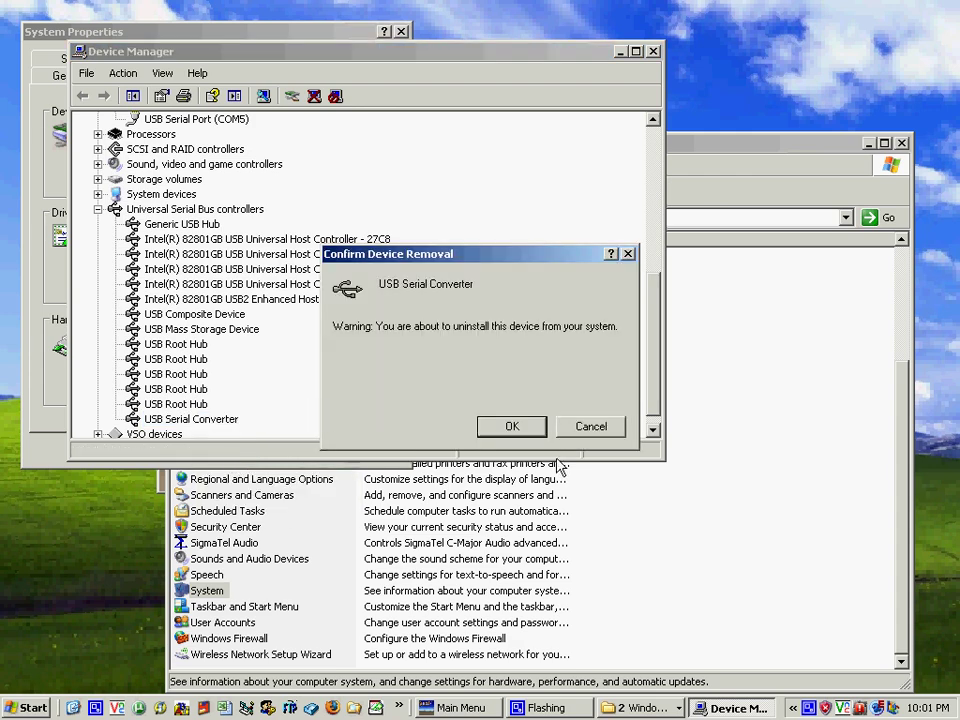
click(513, 427)
click(513, 427)
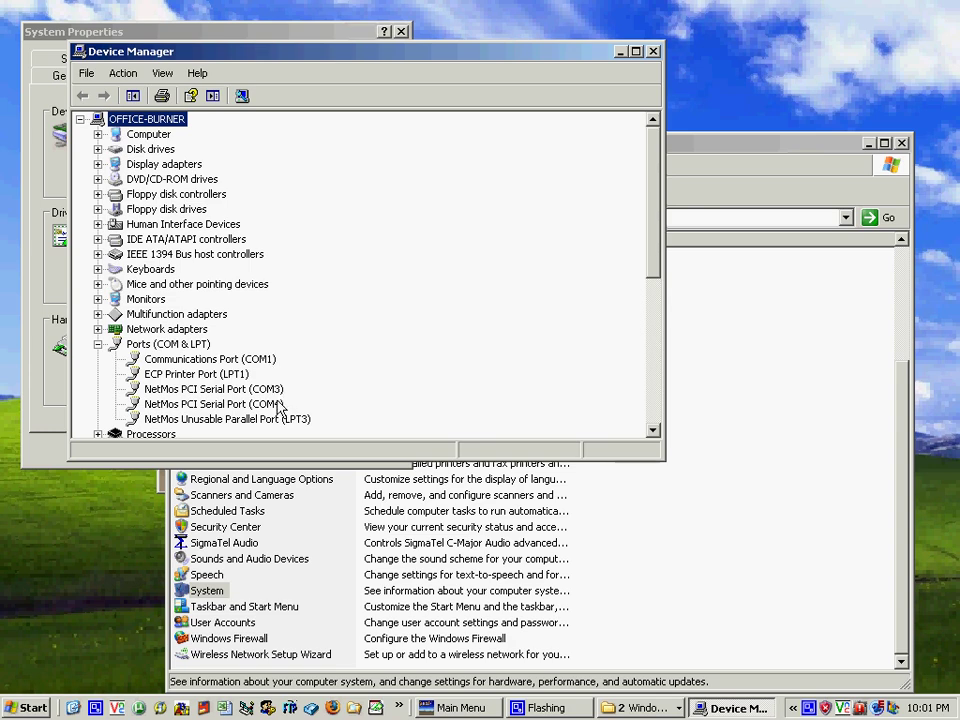
Close Device Manager and System Properties, then open Scancat's radio settings, dismissing the invalid port warning.
click(653, 52)
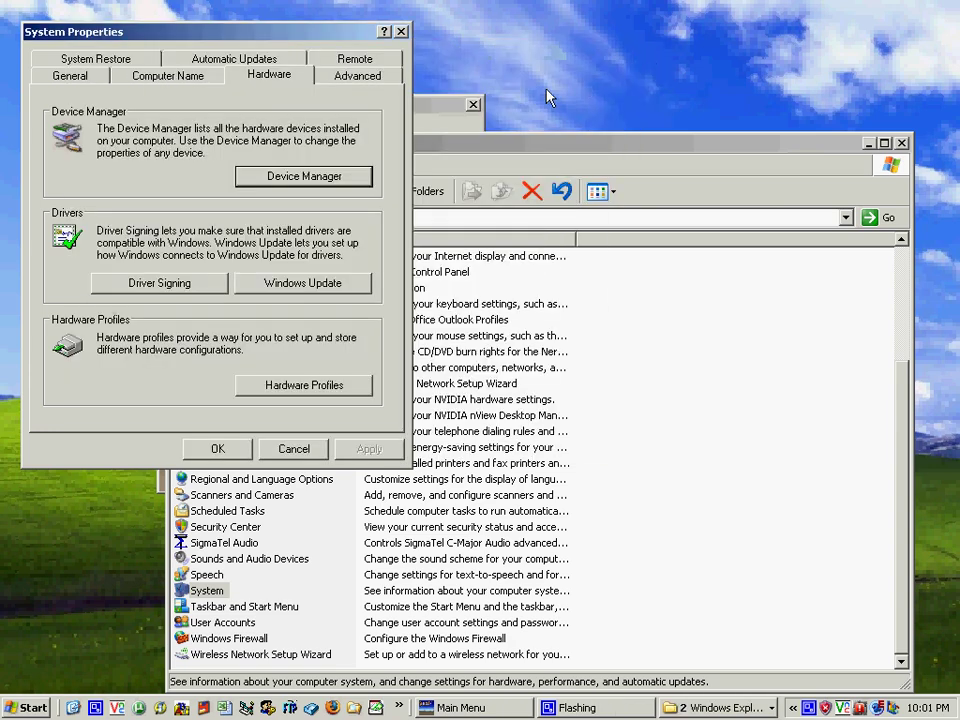
click(400, 31)
click(333, 107)
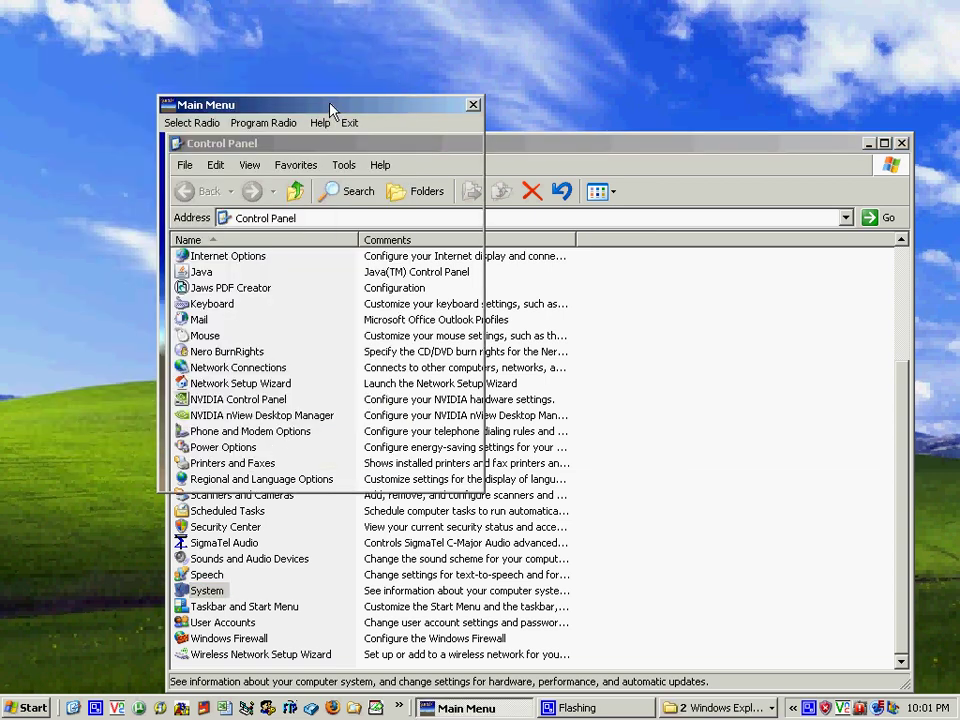
click(185, 123)
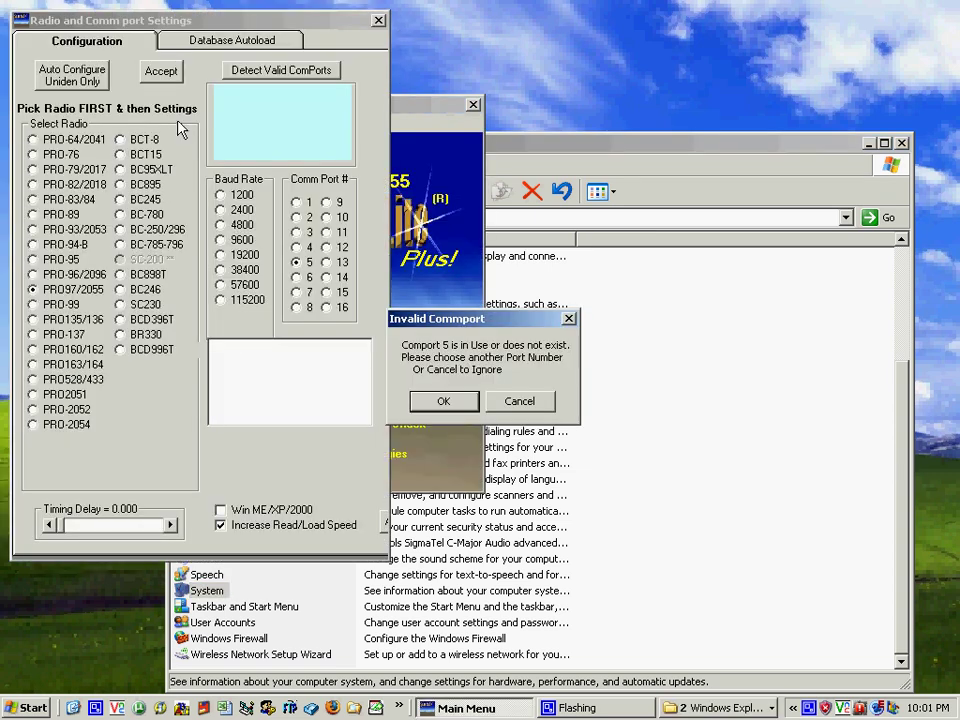
click(444, 400)
click(296, 203)
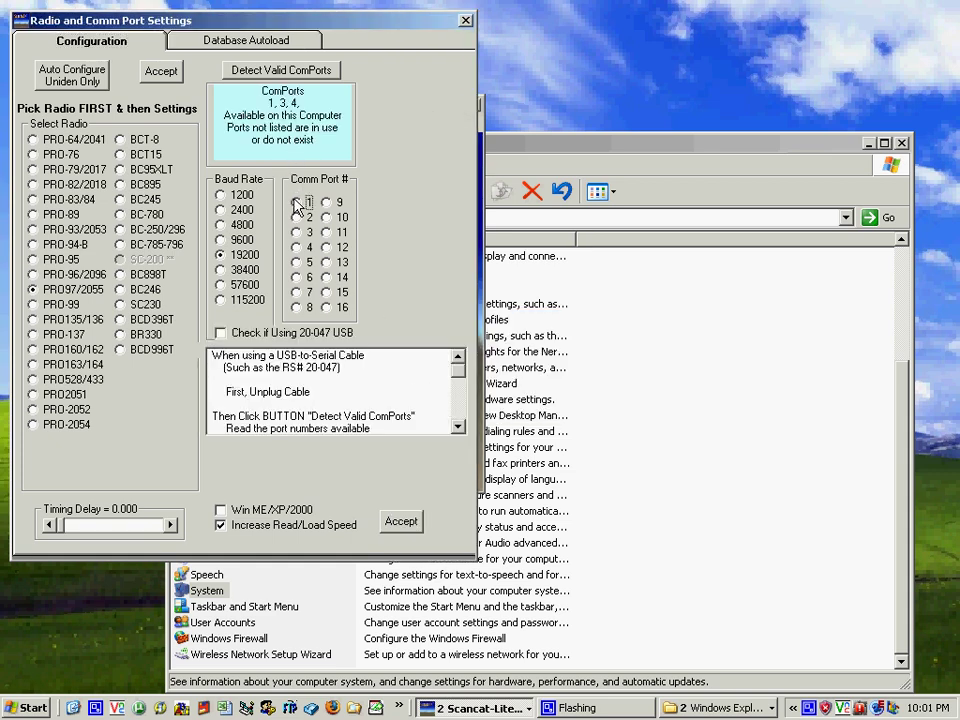
Detect valid COM ports until 5 appears, then accept comm port 5.
click(265, 72)
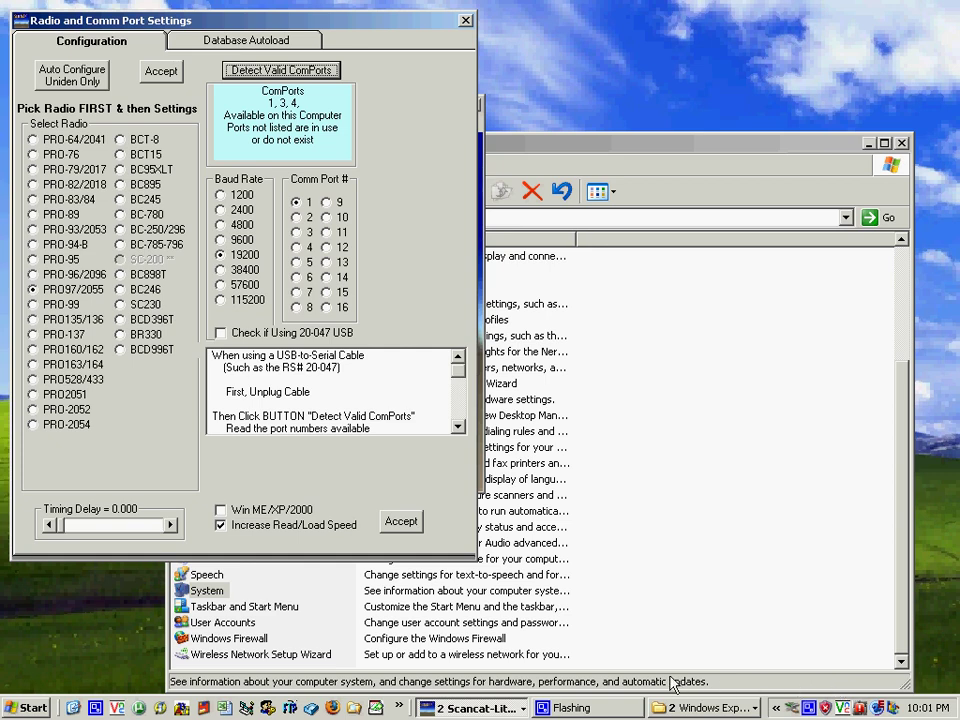
click(795, 663)
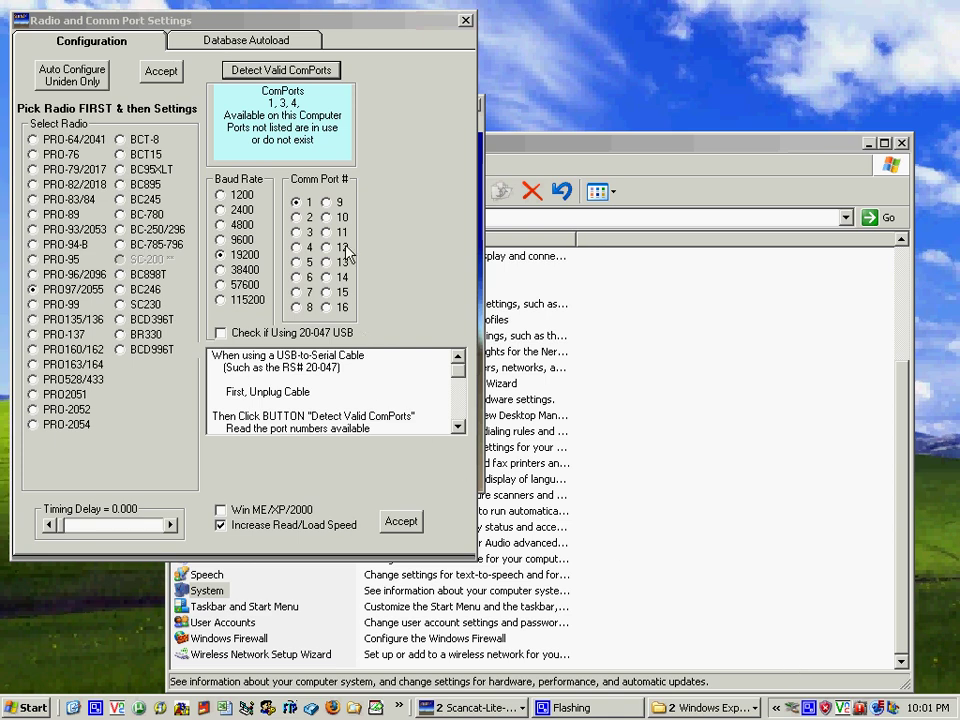
click(265, 70)
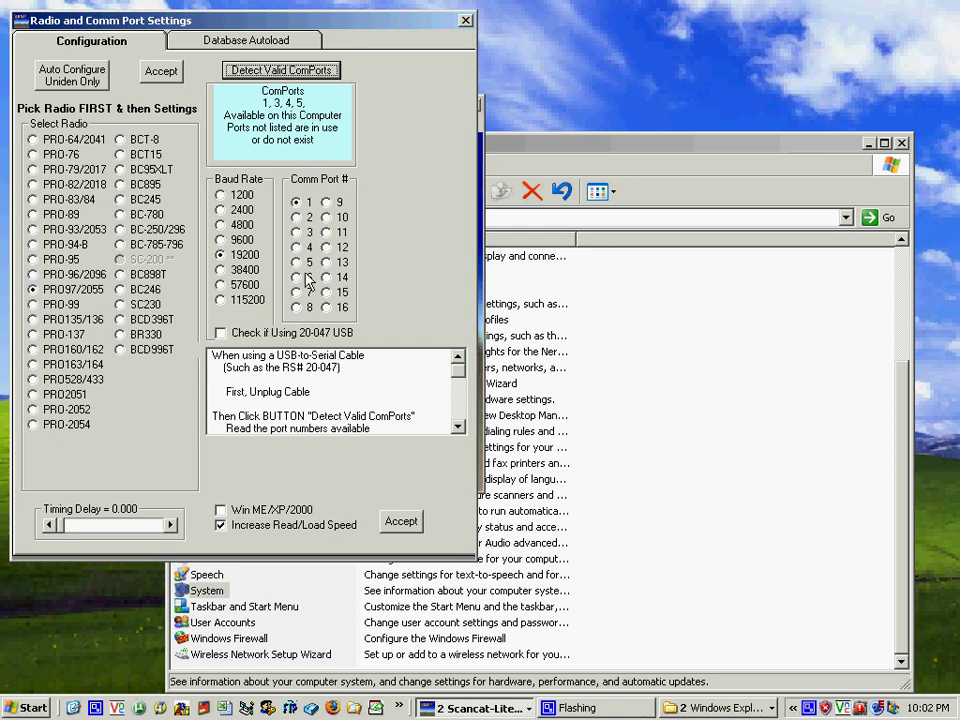
click(303, 262)
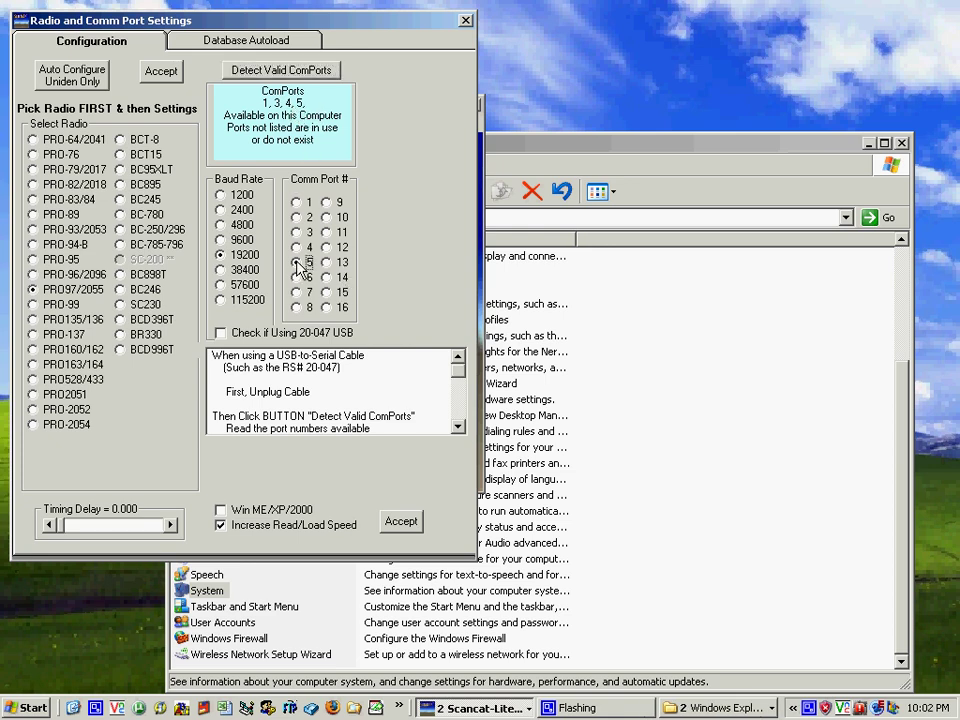
click(412, 530)
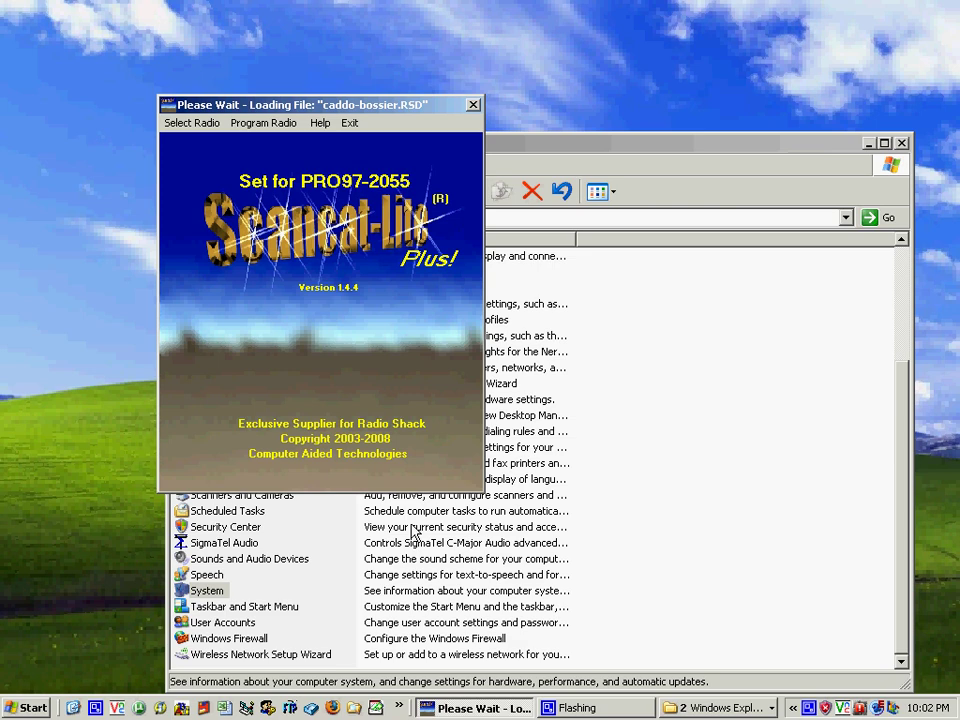
Open the channel programming grid, loading Bank 0's 27 CADDO TRUNK channels from caddo-bossier.RSD.
click(263, 123)
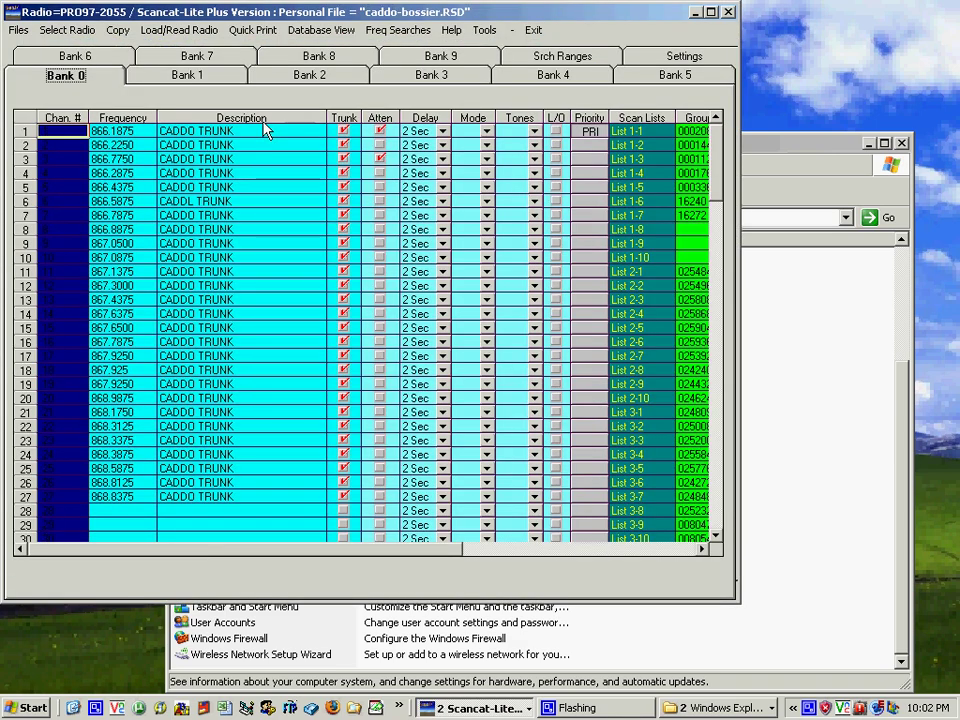